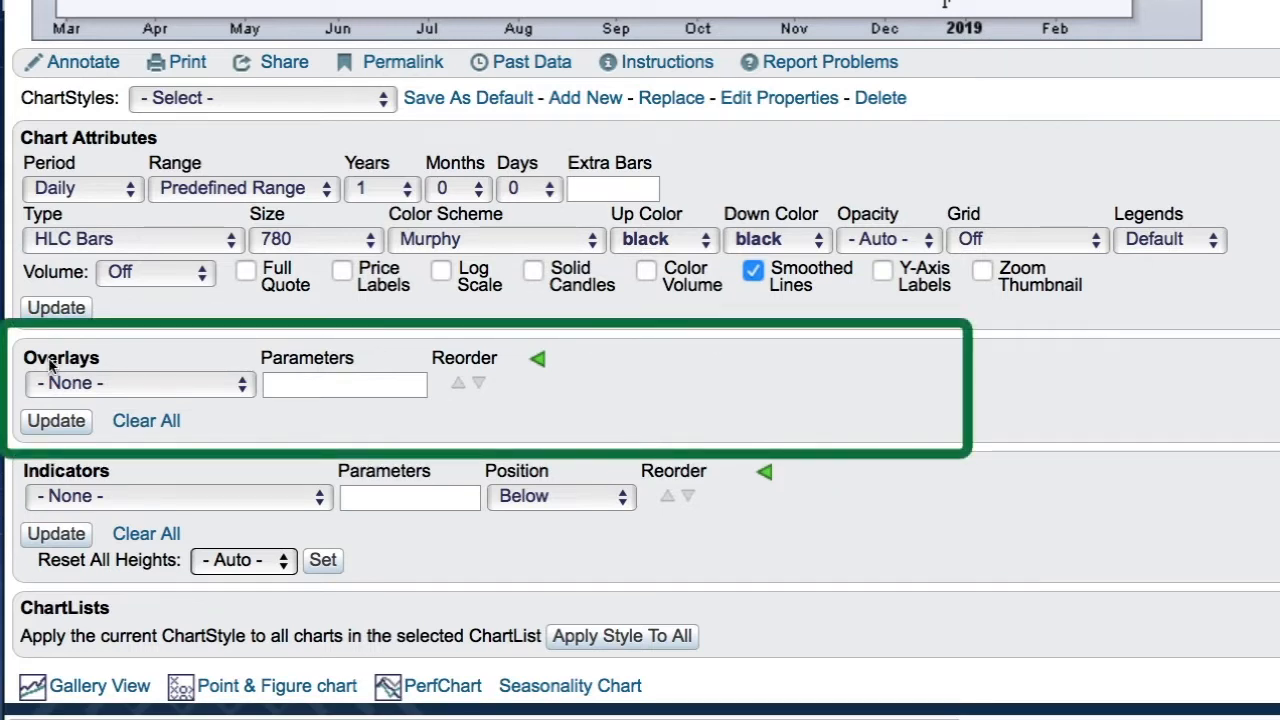
# - Add a Simple Moving Avg overlay and change its period from 50 to 200
pyautogui.click(128, 390)
pyautogui.scroll(-3, 129, 385)
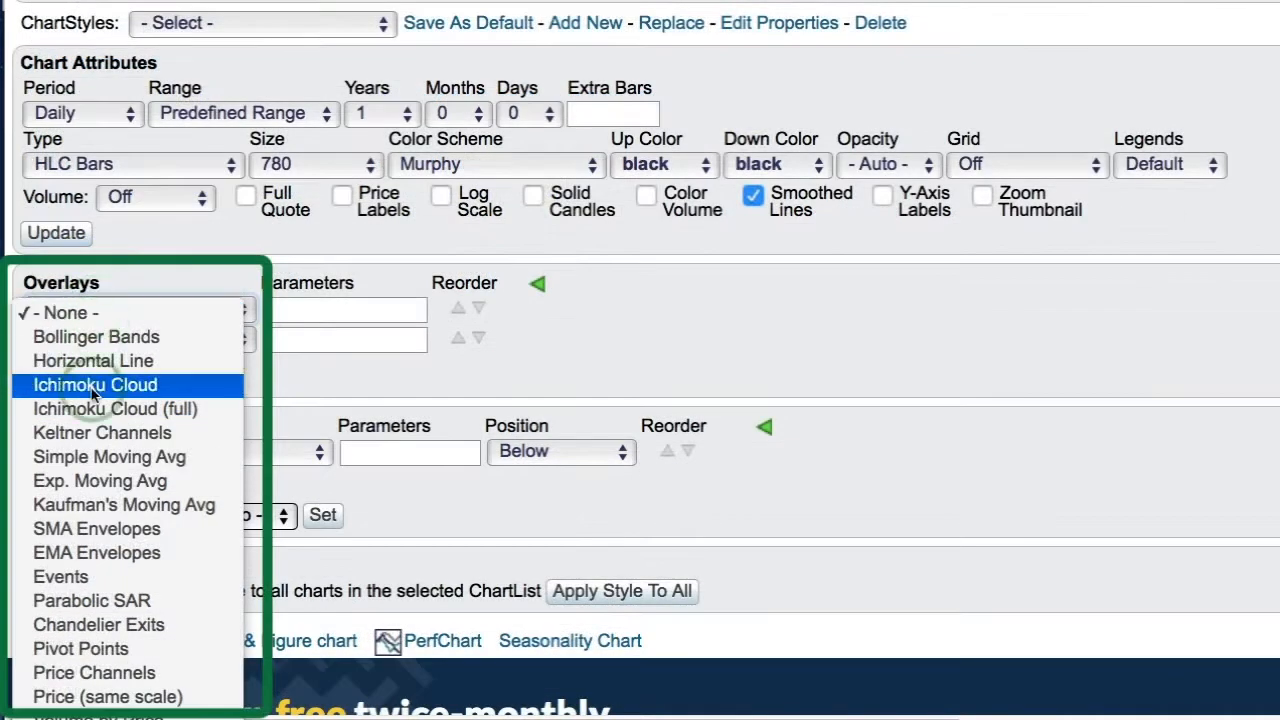
pyautogui.click(98, 460)
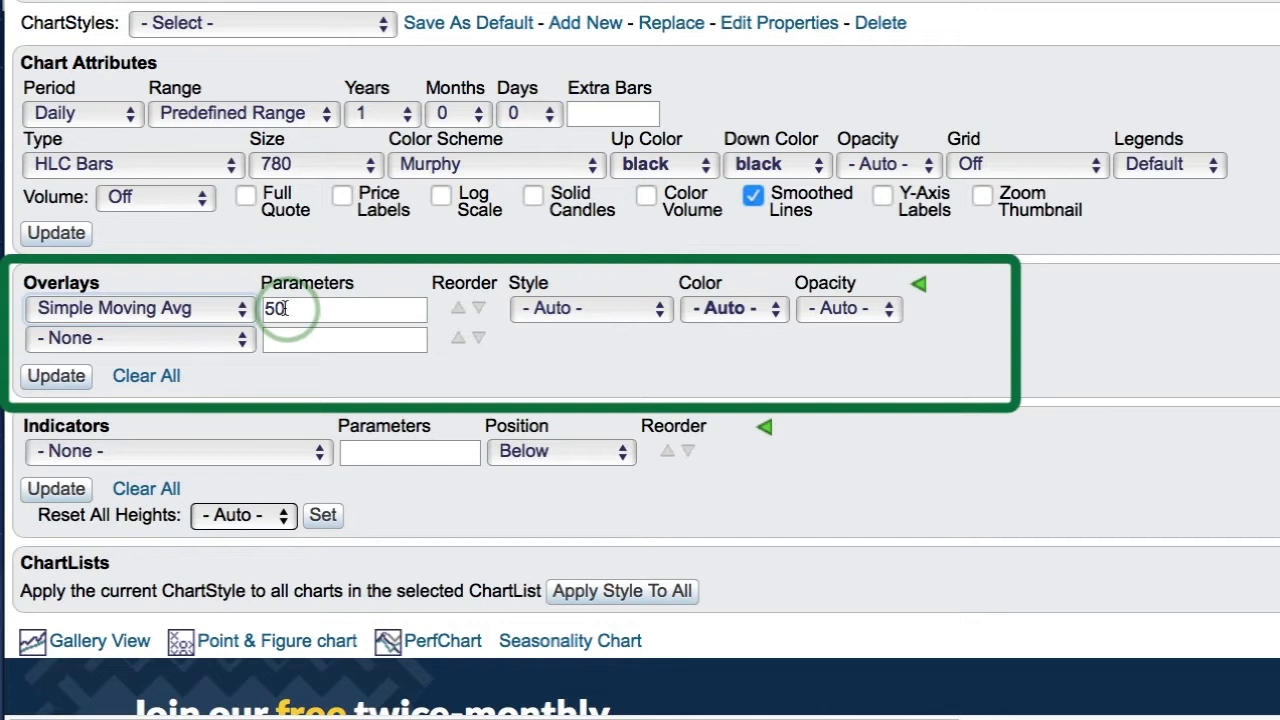
pyautogui.moveTo(288, 309); pyautogui.dragTo(243, 309)
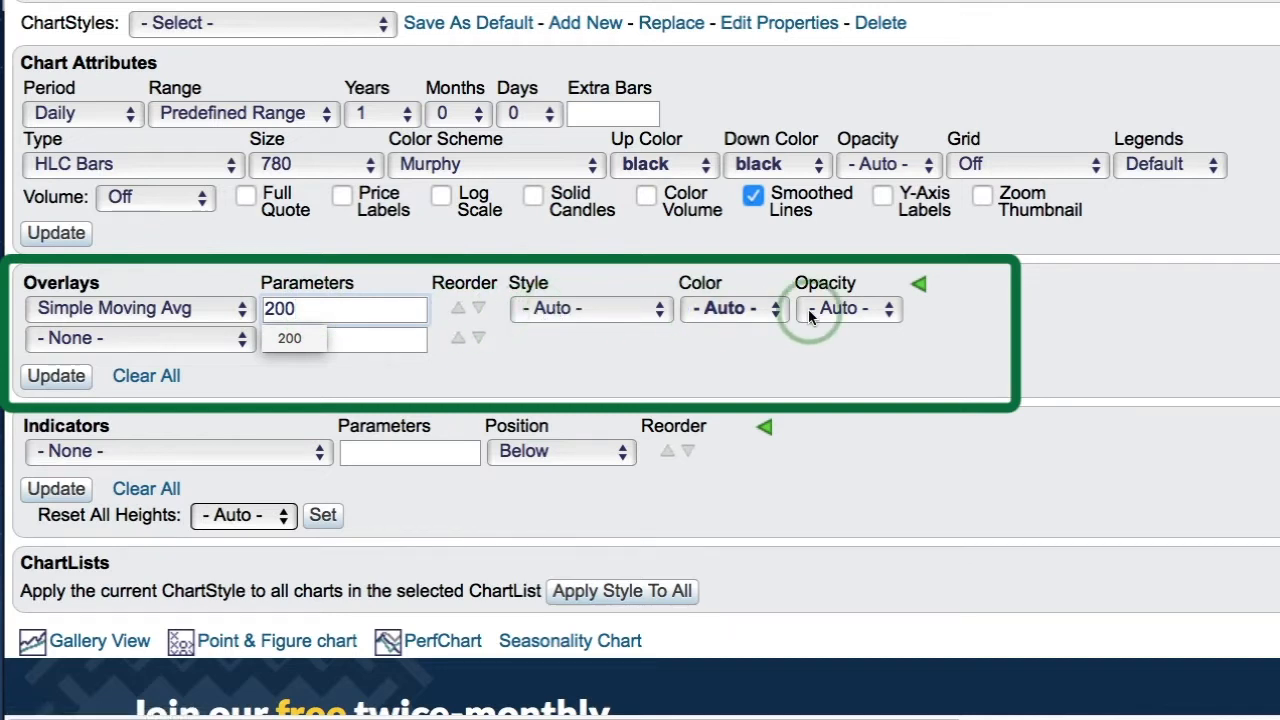
pyautogui.click(918, 284)
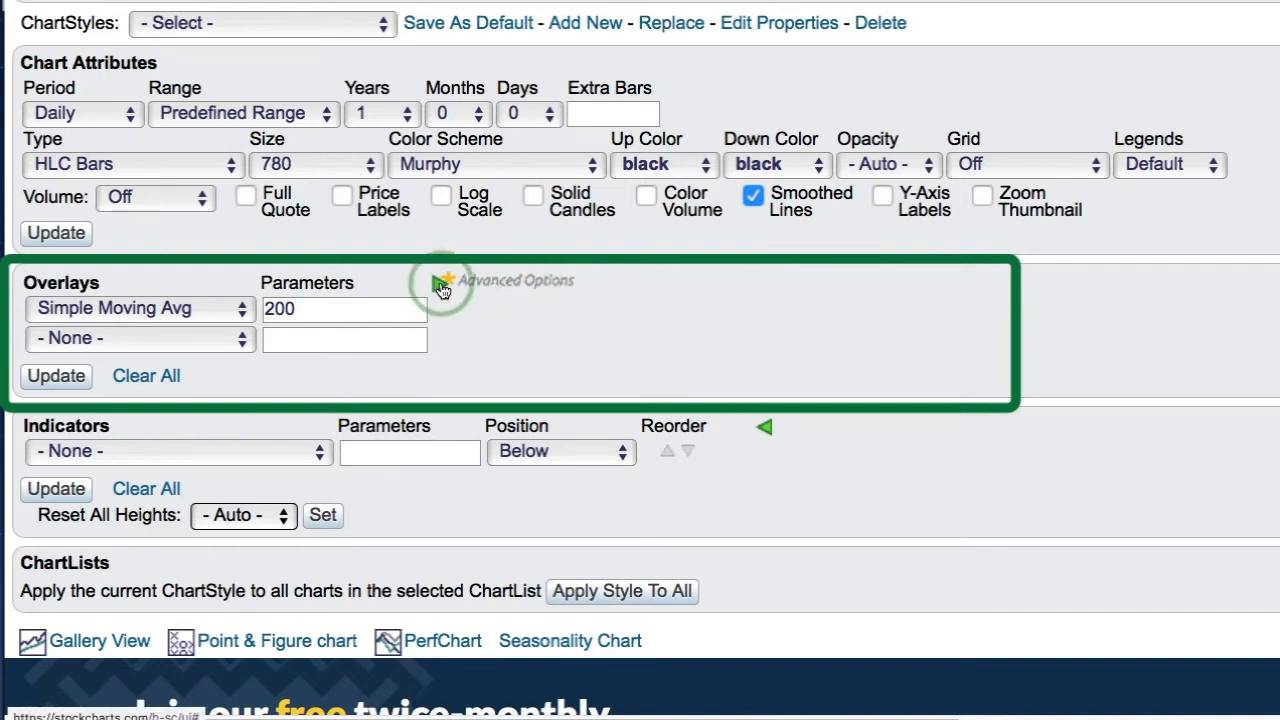
# - Style the 200 SMA as a thick dashed red line at 0.5 opacity and update the chart
pyautogui.click(442, 285)
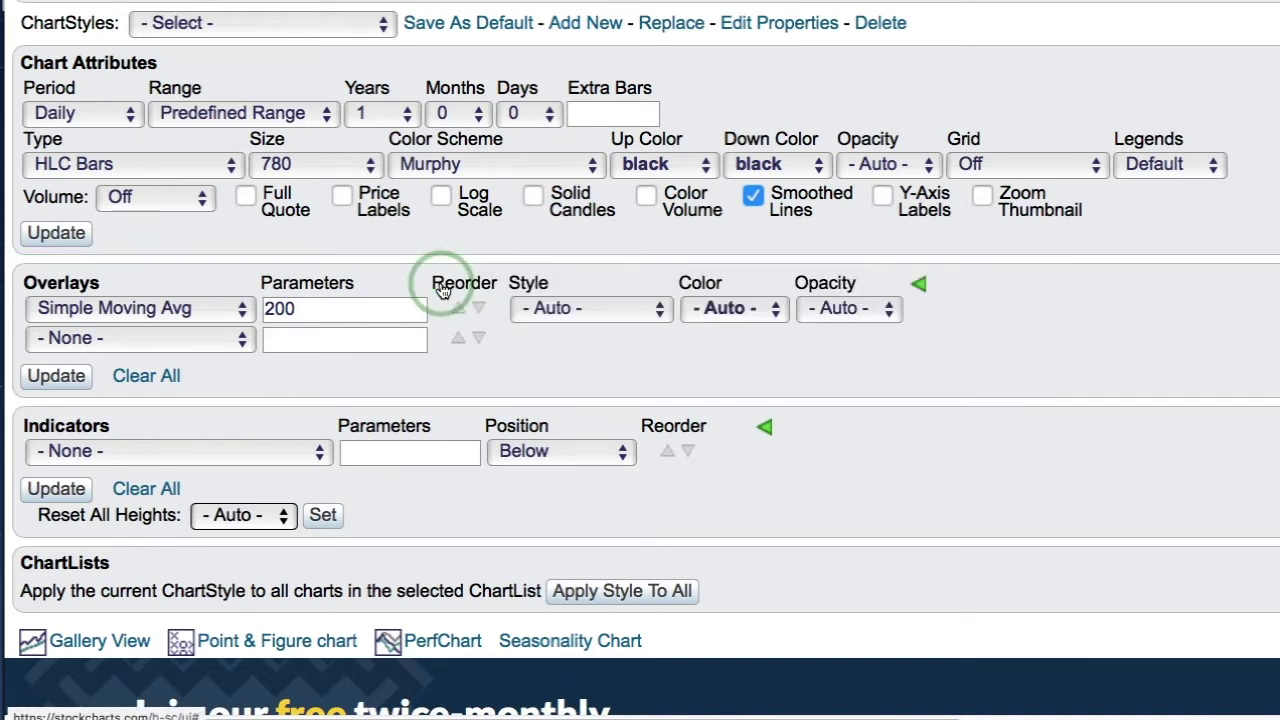
pyautogui.click(560, 308)
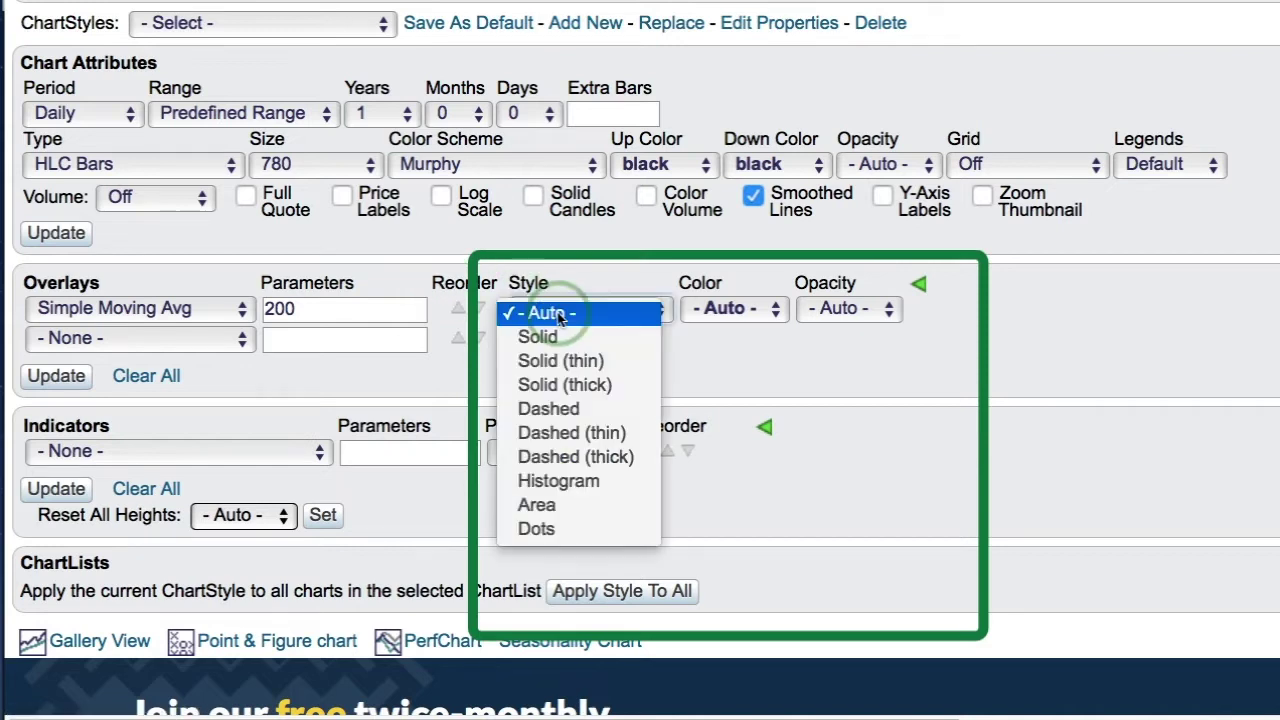
pyautogui.click(575, 456)
pyautogui.click(735, 308)
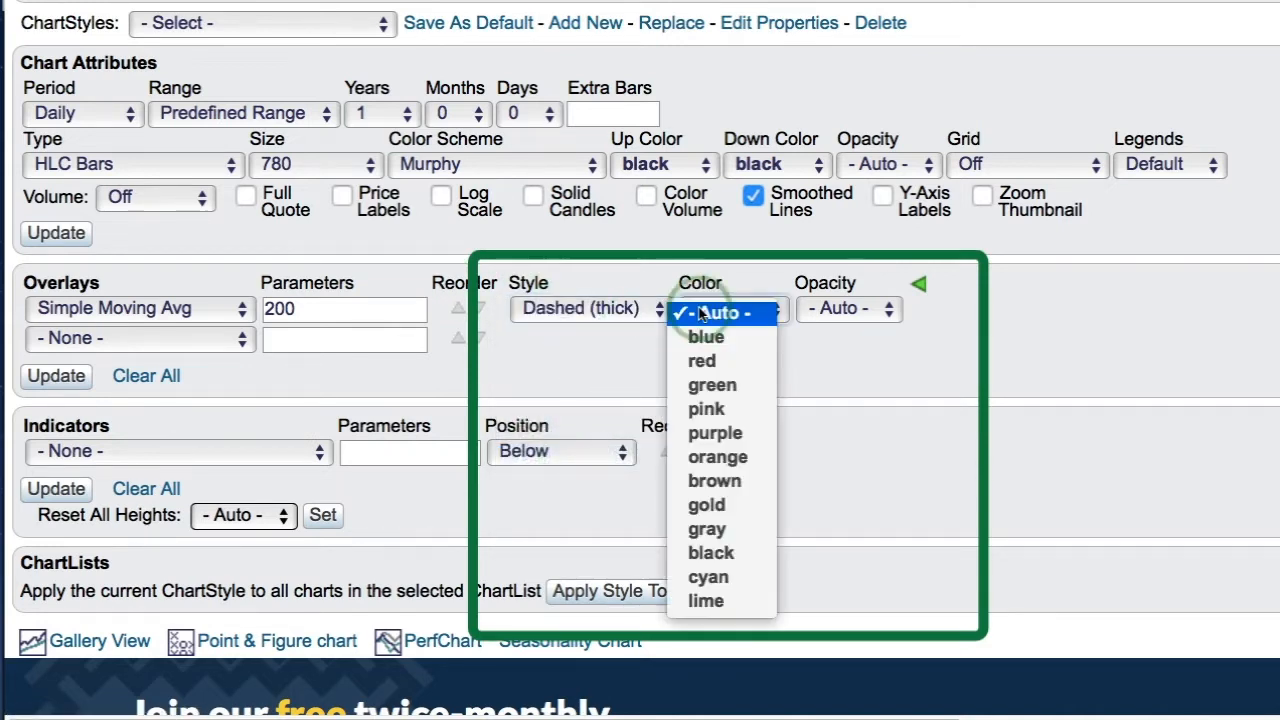
pyautogui.click(705, 366)
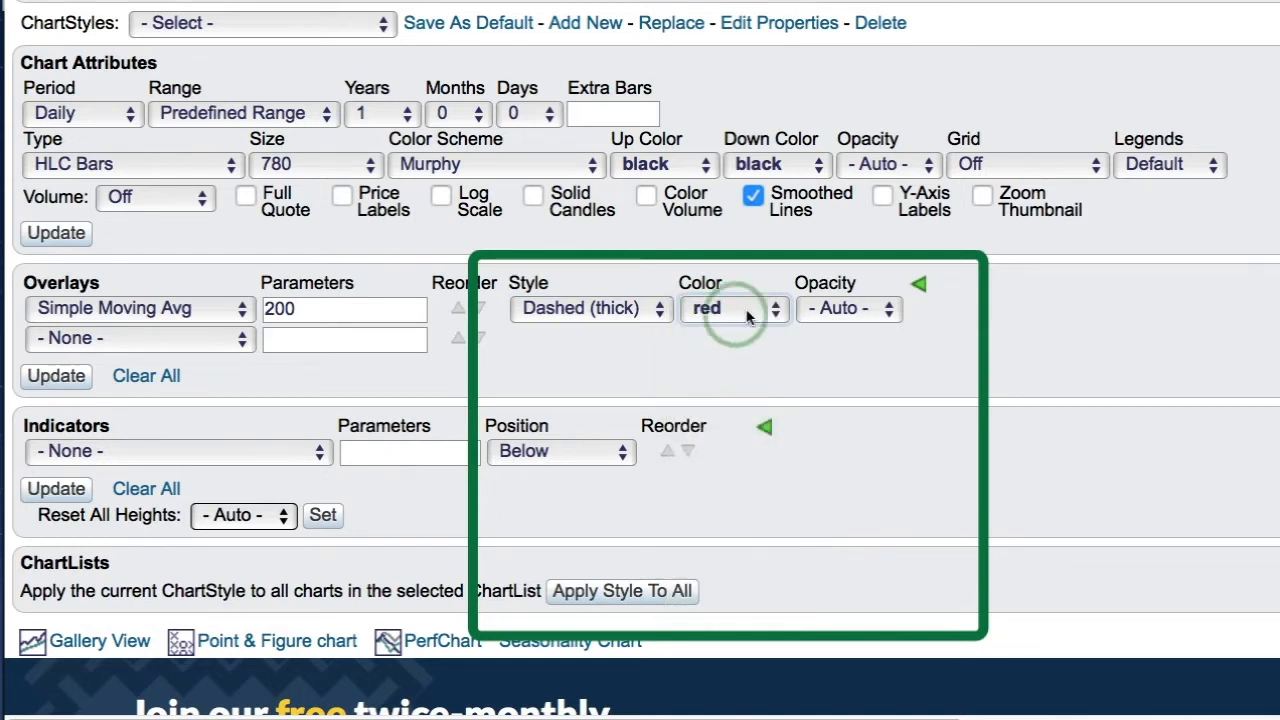
pyautogui.click(845, 308)
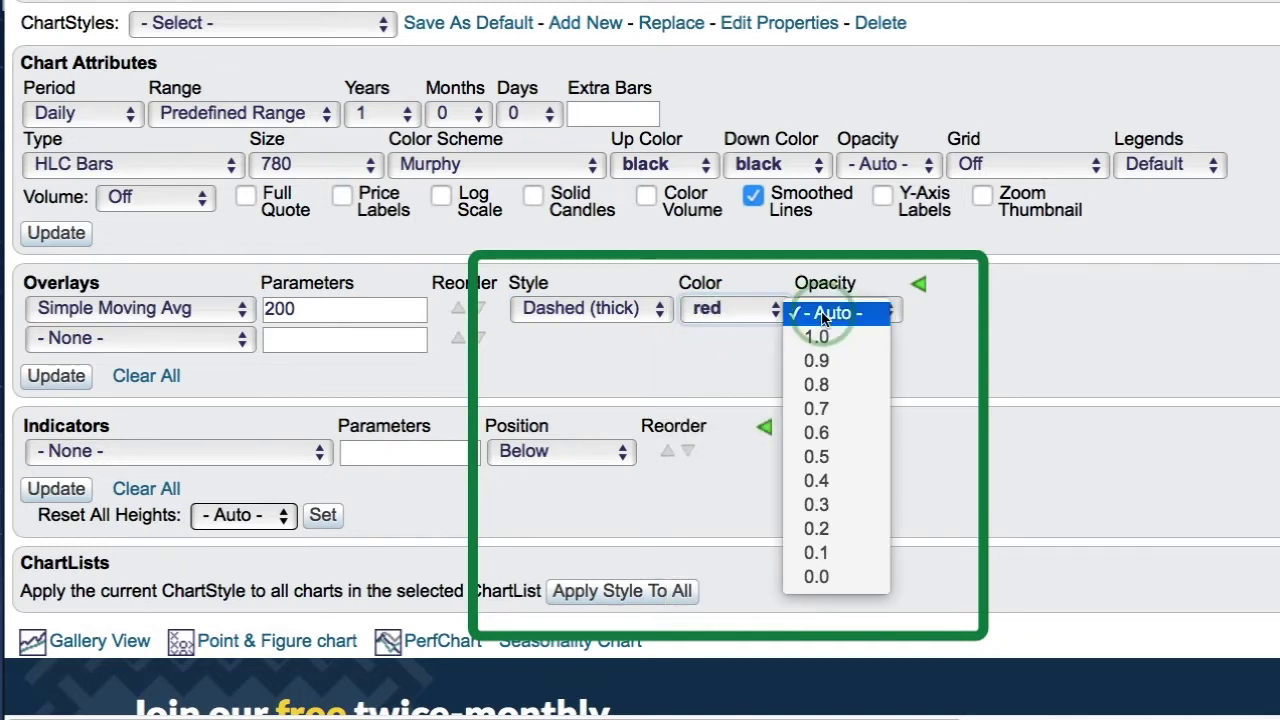
pyautogui.click(822, 457)
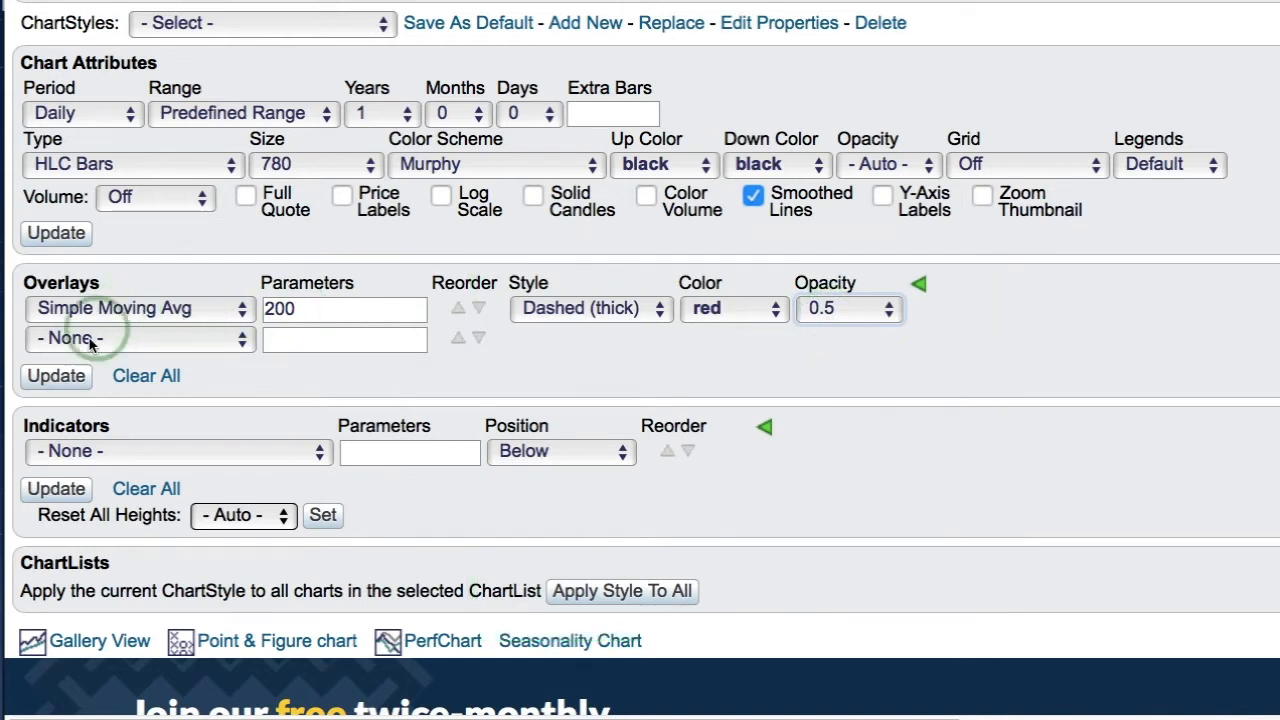
pyautogui.click(57, 376)
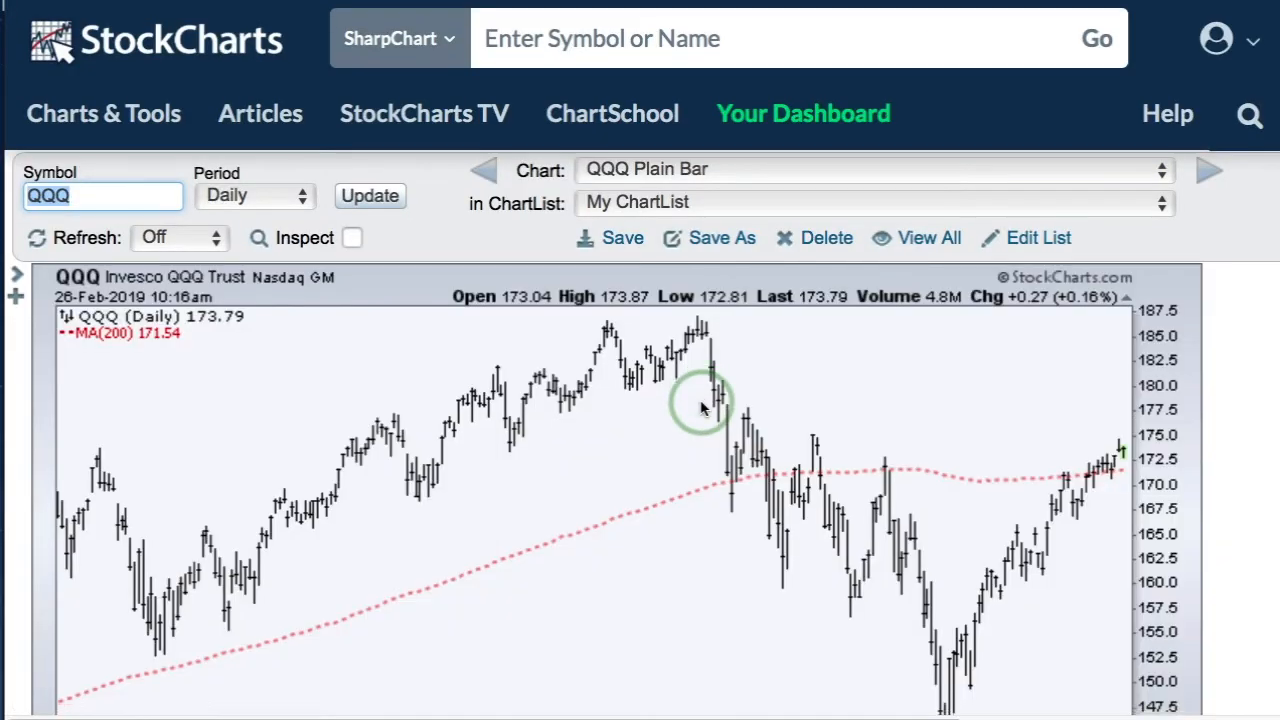
pyautogui.scroll(-2, 702, 405)
pyautogui.scroll(-1, 701, 403)
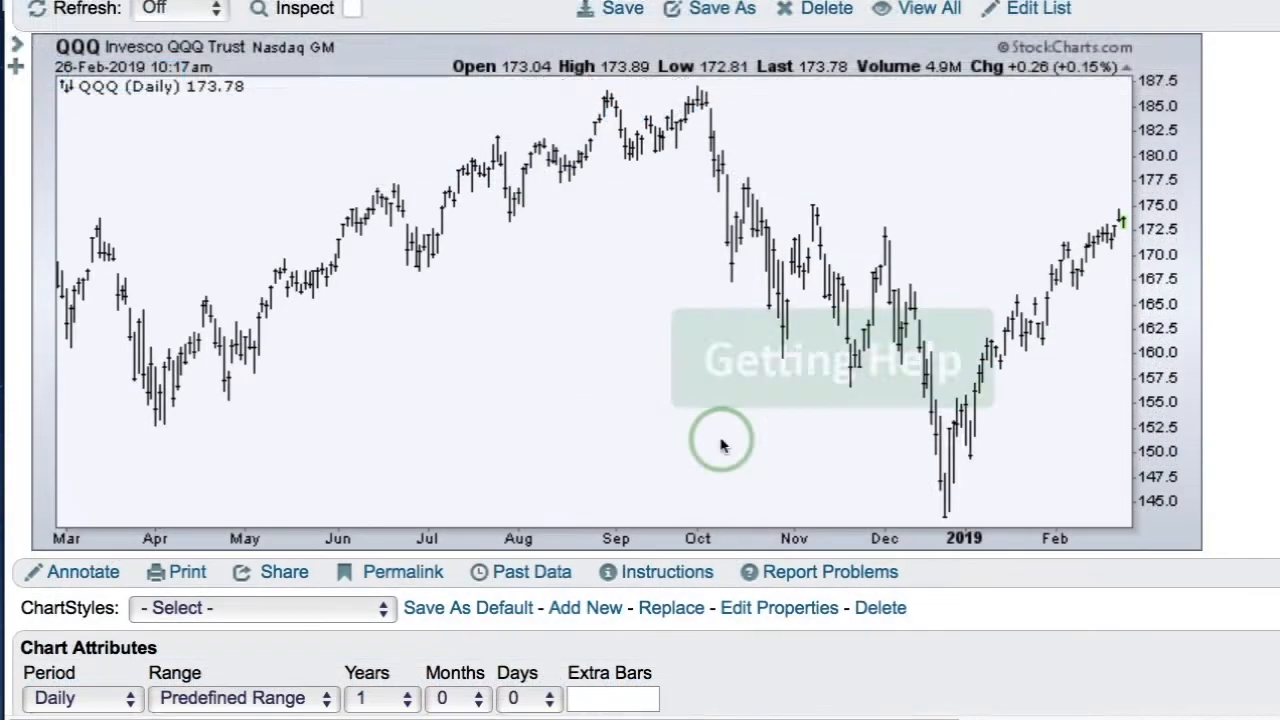
pyautogui.scroll(-3, 724, 445)
pyautogui.scroll(-3, 724, 445)
pyautogui.scroll(-2, 724, 445)
pyautogui.scroll(-1, 724, 445)
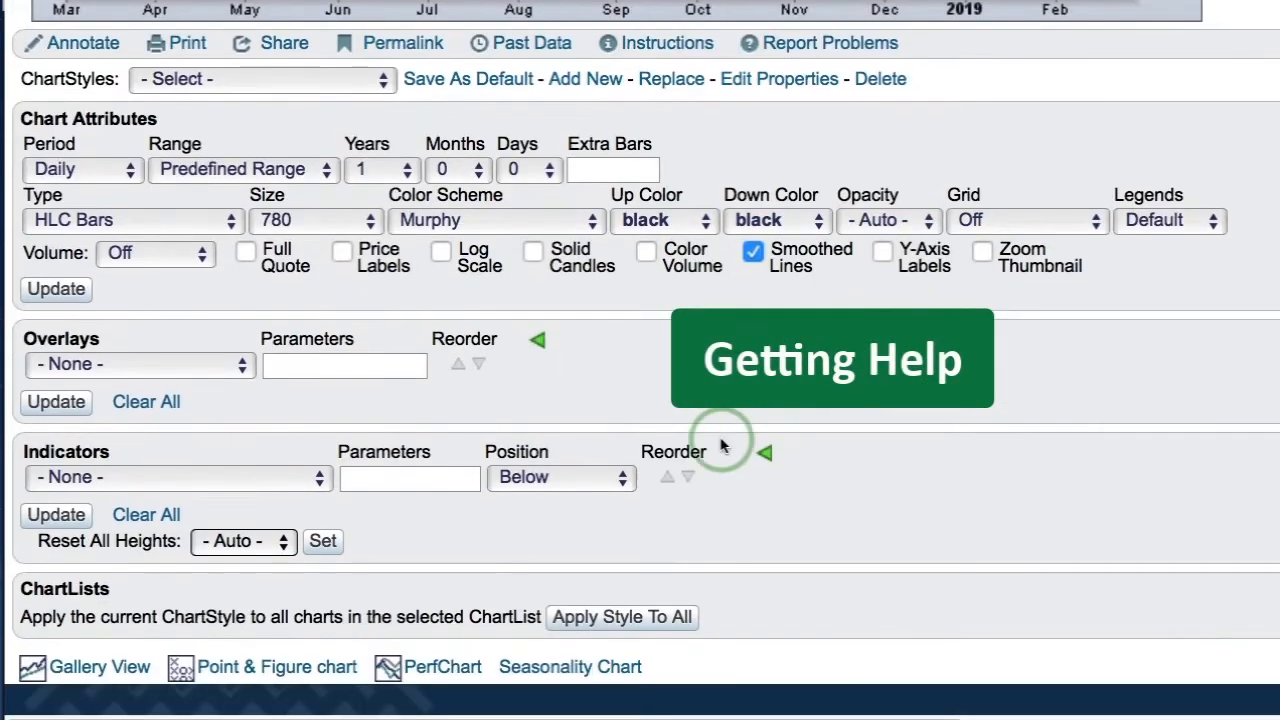
# - Choose Kaufman's Moving Avg from the overlay list, filling parameters 10,2,30
pyautogui.click(58, 370)
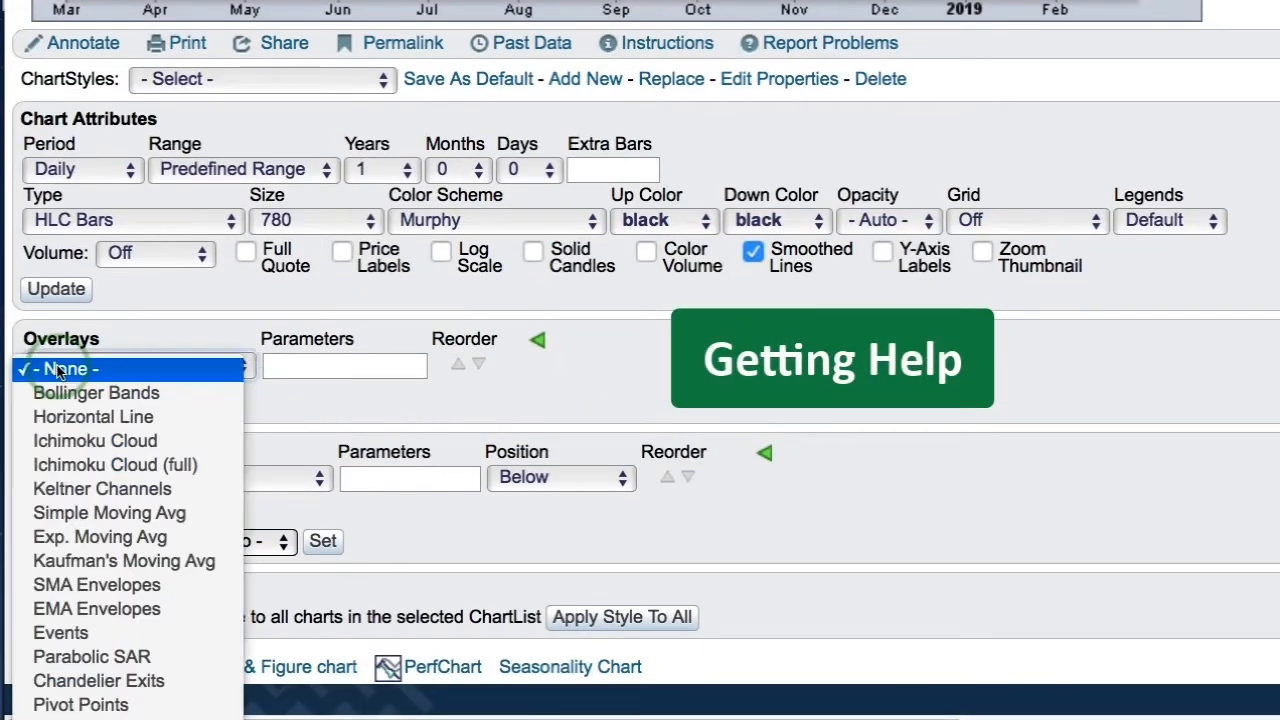
pyautogui.click(85, 561)
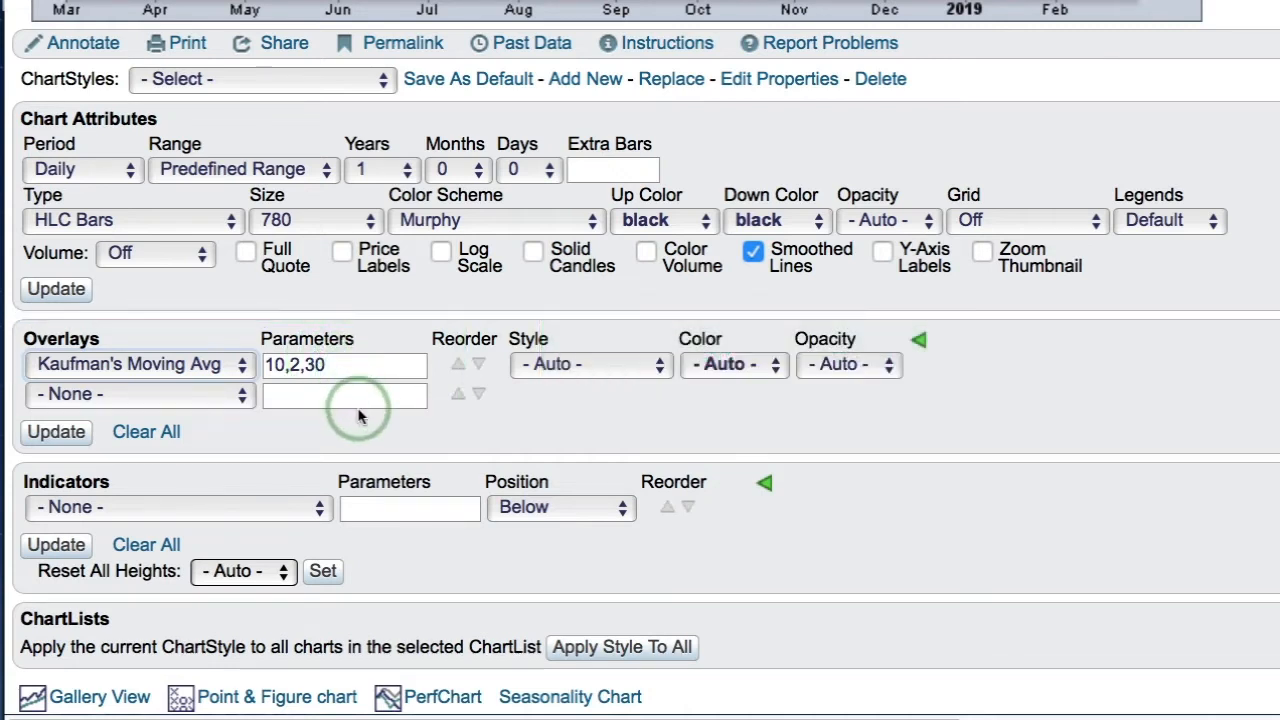
pyautogui.scroll(5, 360, 415)
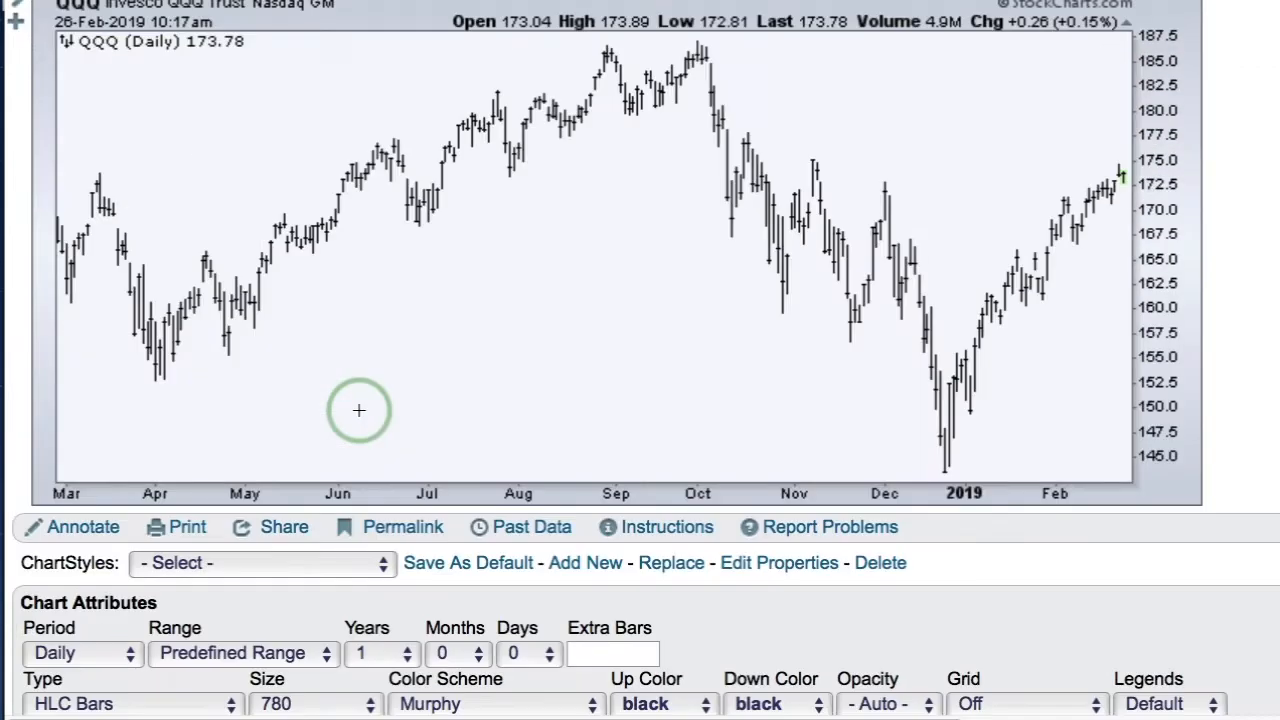
pyautogui.scroll(5, 360, 415)
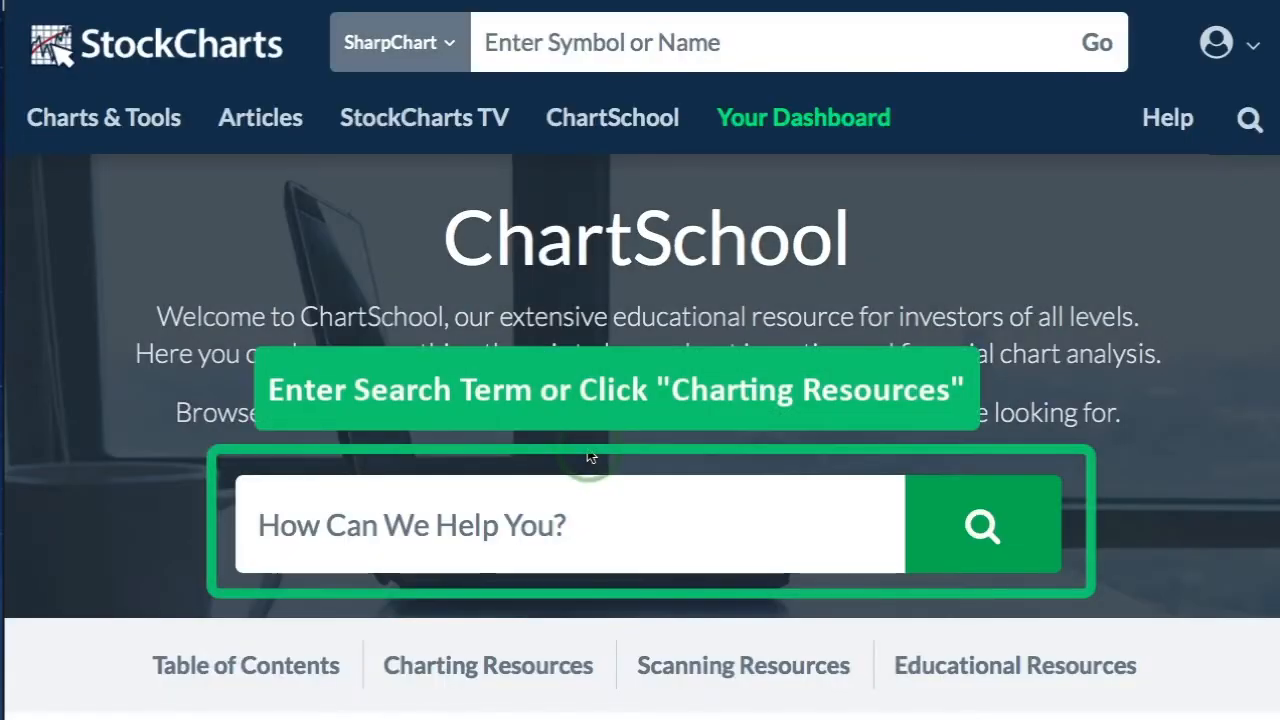
# - Search ChartSchool for 'kaufman' and open the Kaufman's Adaptive Moving Average (KAMA) article
pyautogui.click(475, 530)
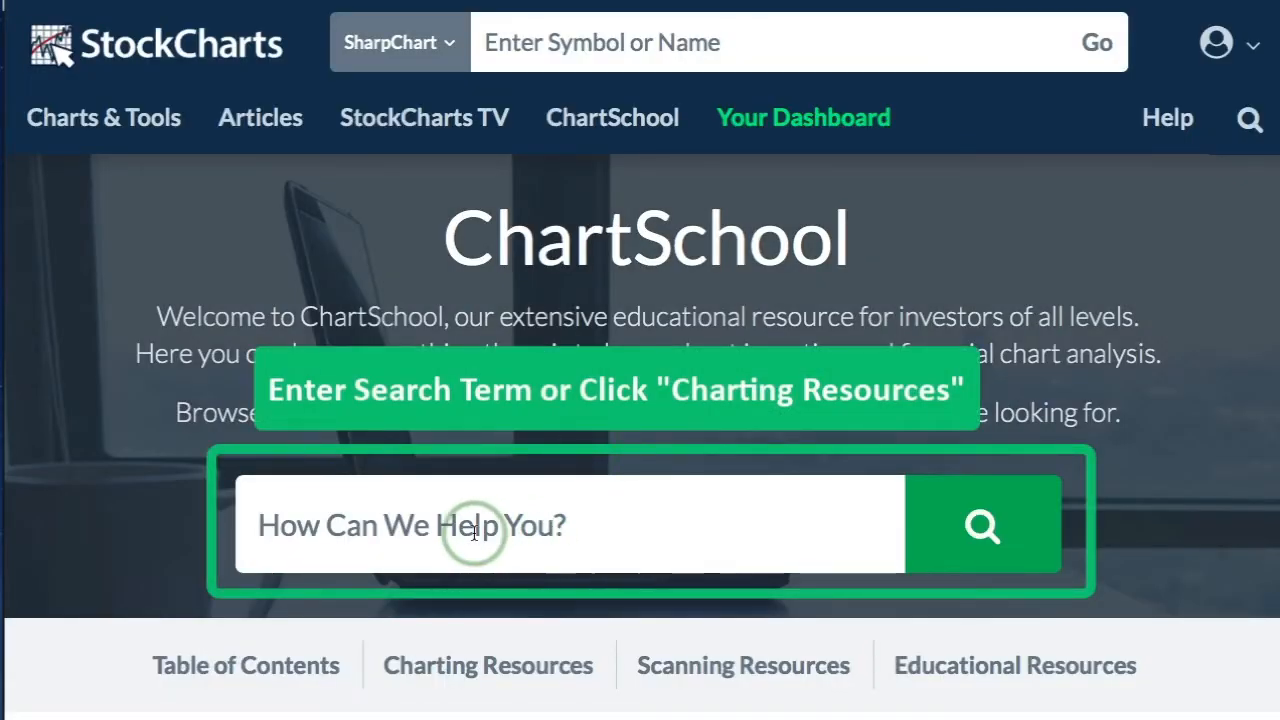
pyautogui.write('kaufman')
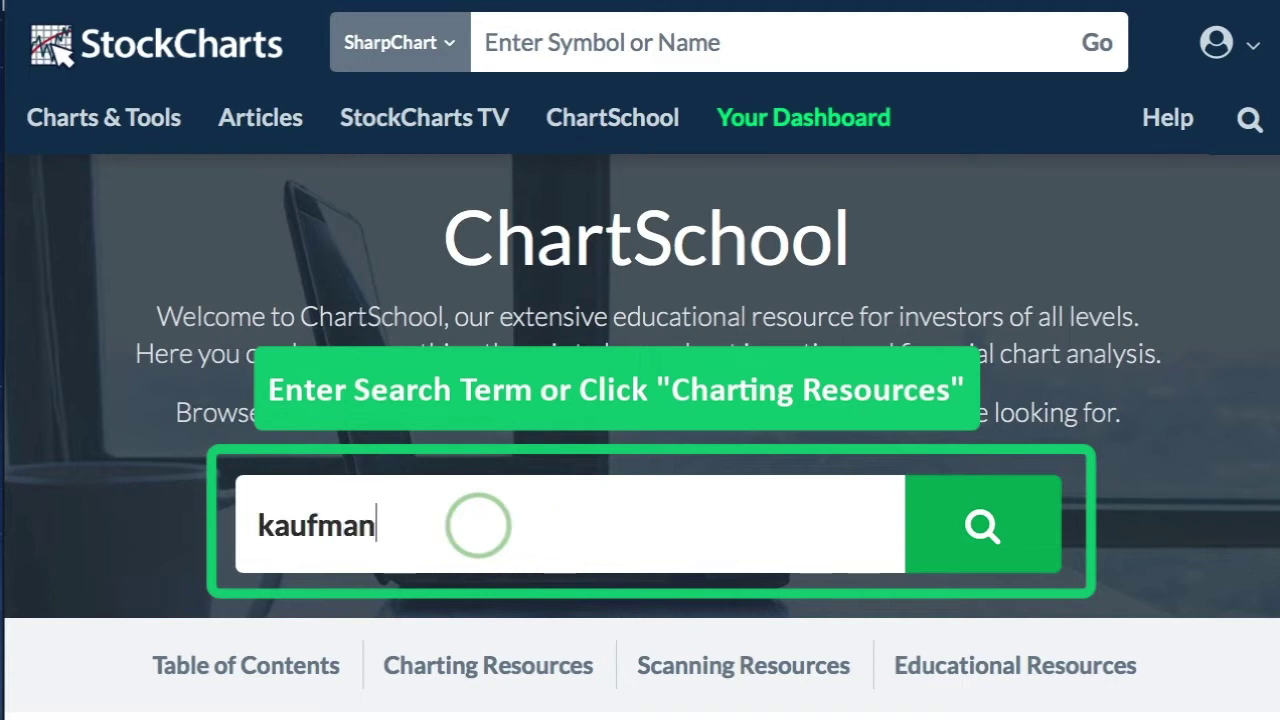
pyautogui.press('Return')
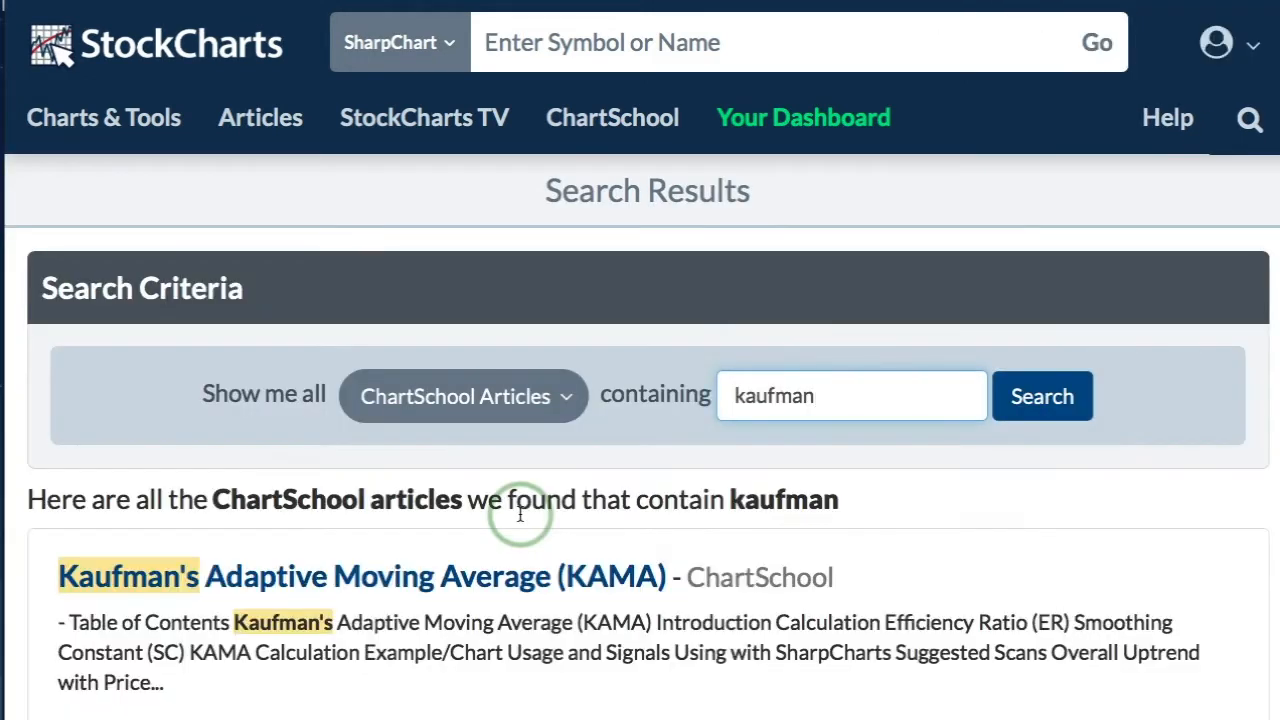
pyautogui.scroll(-1, 521, 520)
pyautogui.scroll(-1, 521, 520)
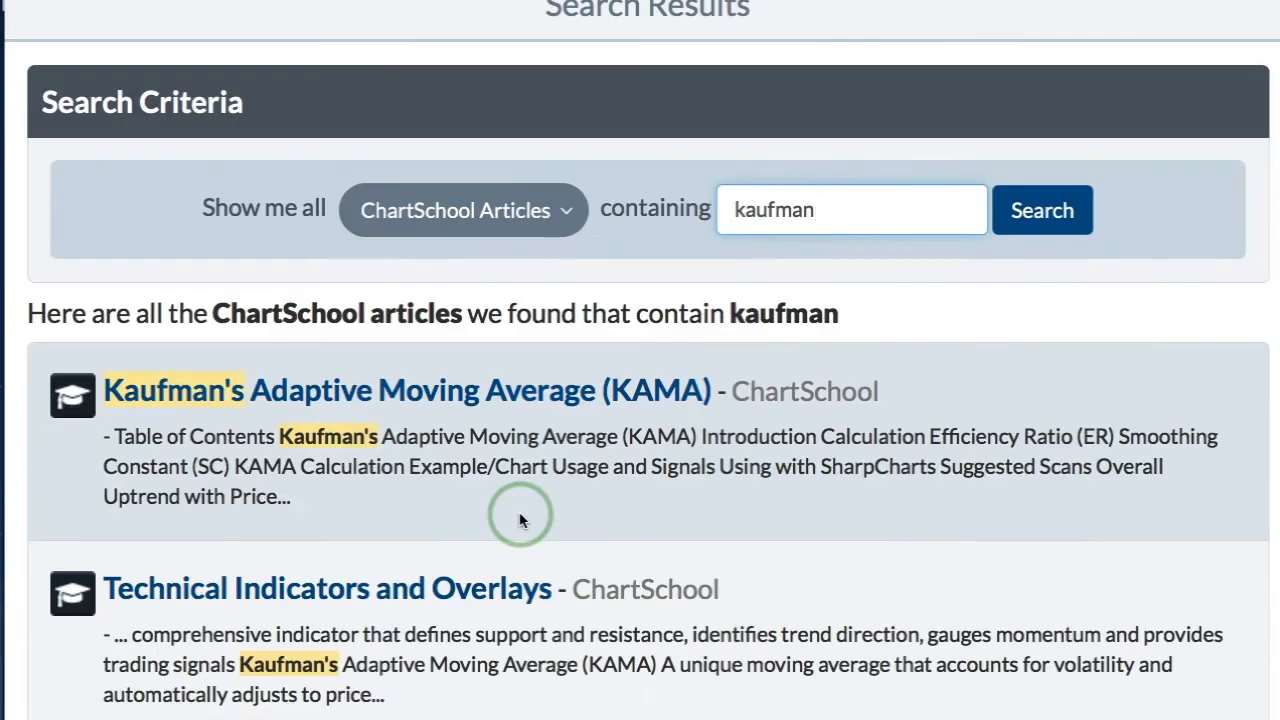
pyautogui.click(500, 392)
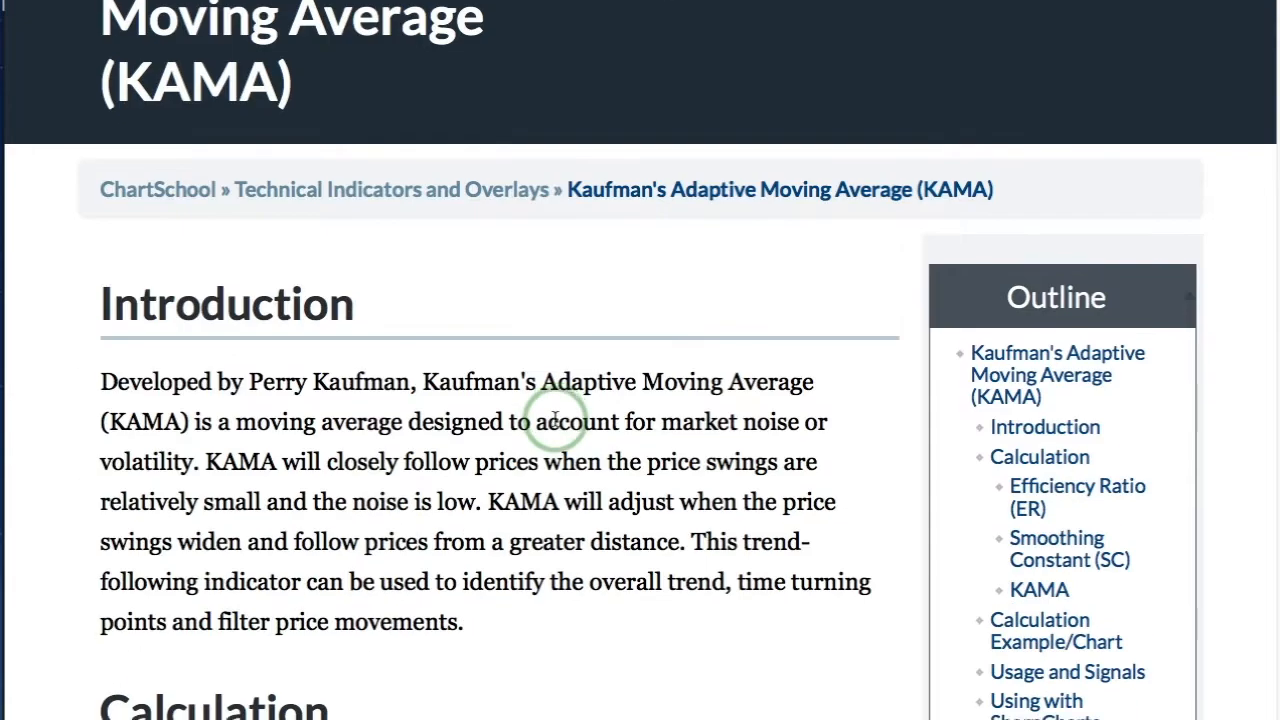
pyautogui.scroll(-2, 554, 418)
pyautogui.scroll(1, 554, 418)
pyautogui.scroll(-2, 554, 418)
pyautogui.scroll(-2, 554, 418)
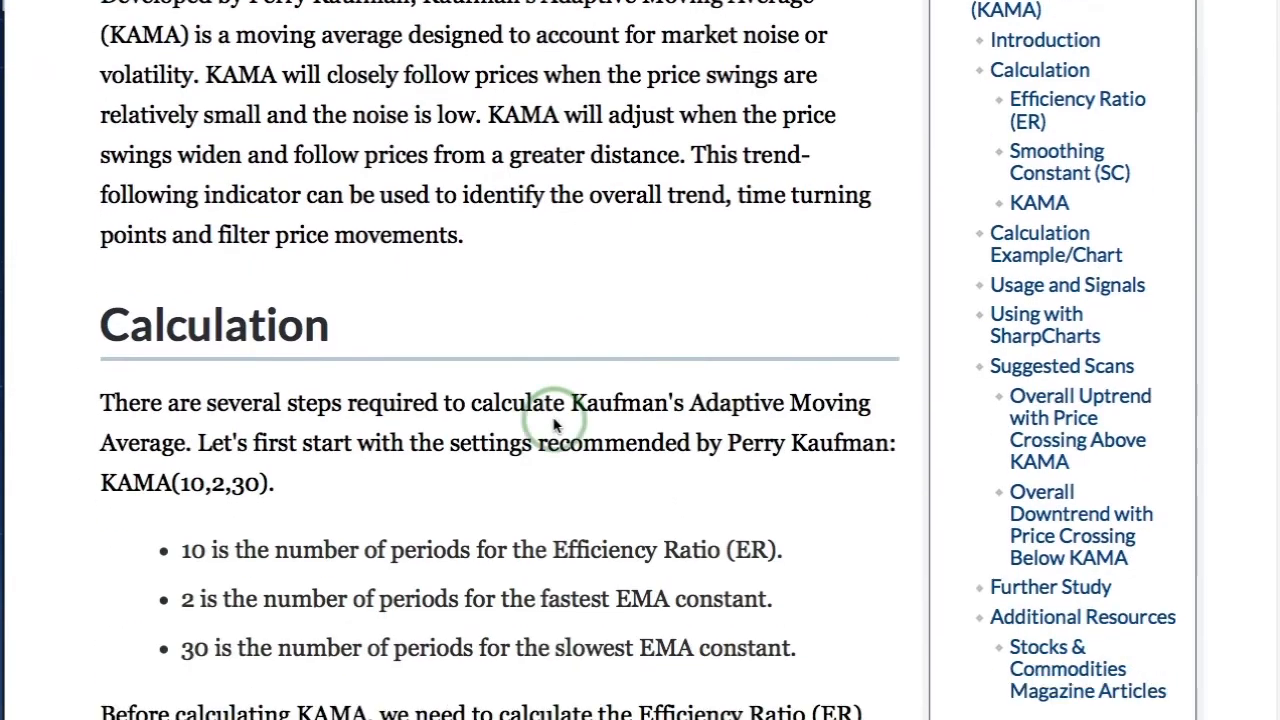
pyautogui.scroll(-1, 554, 418)
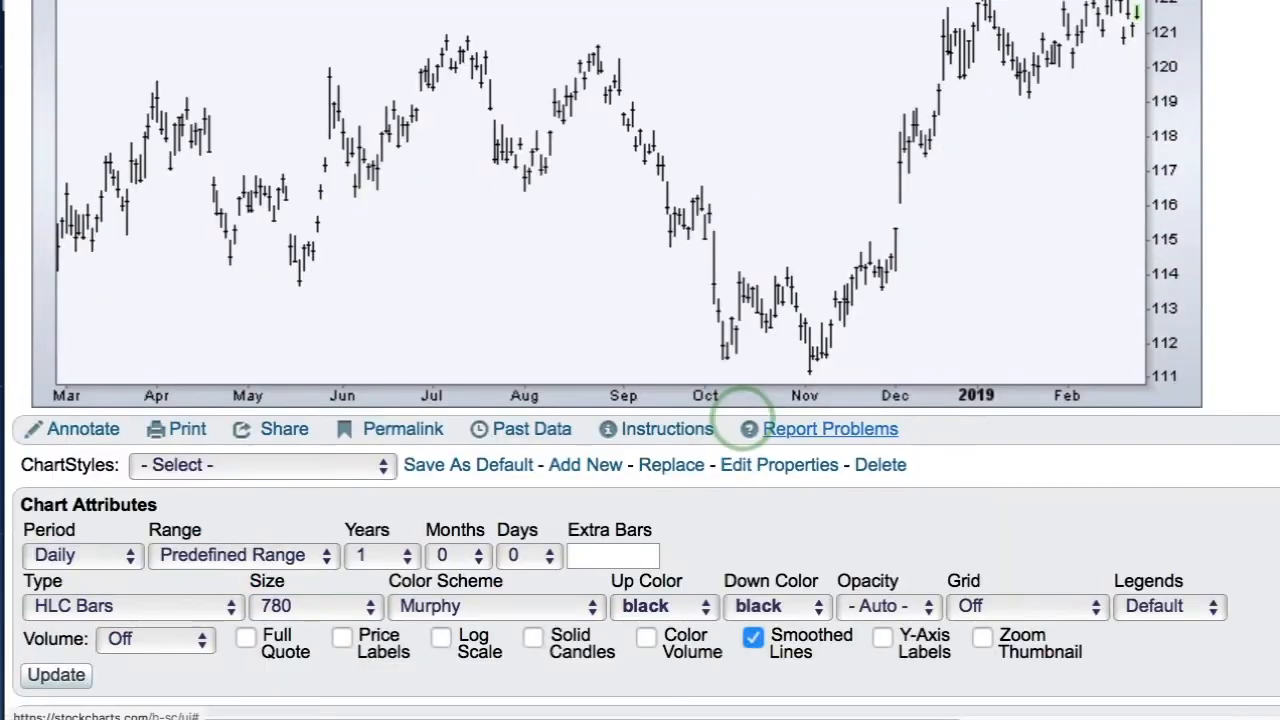
pyautogui.scroll(-2, 742, 408)
pyautogui.scroll(-2, 742, 408)
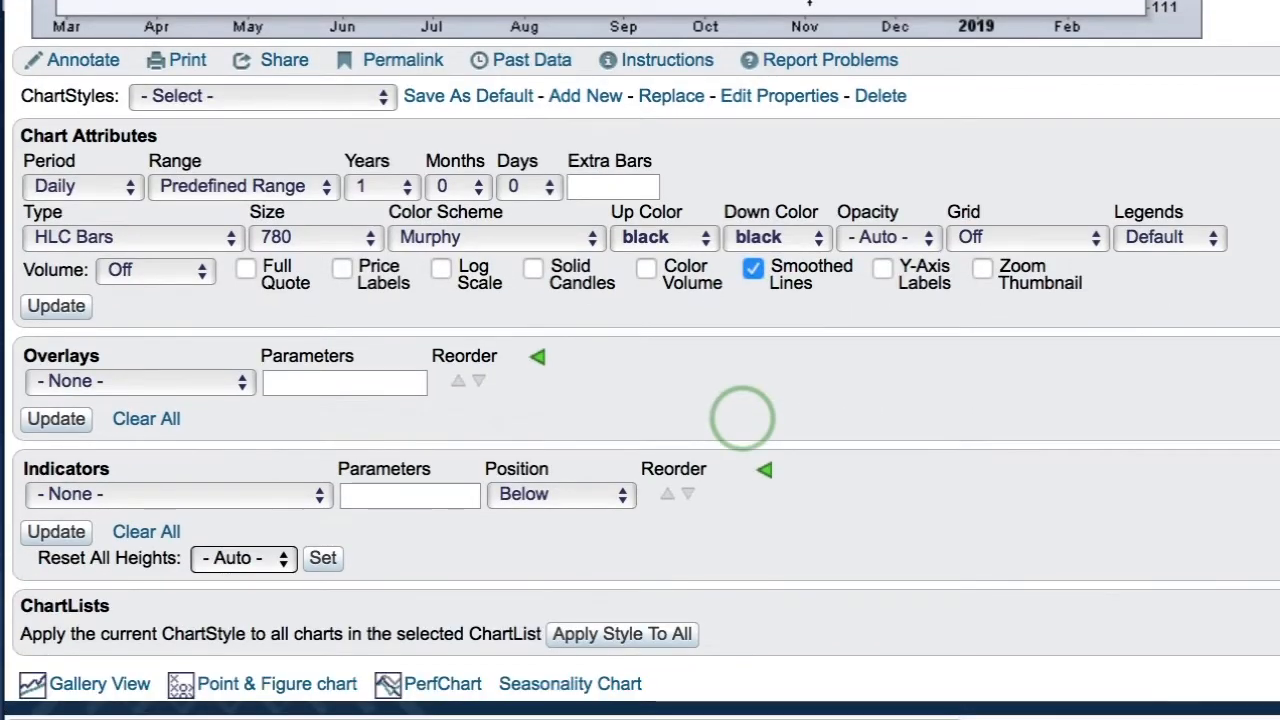
# - Choose Bollinger Bands as the overlay with default 20,2 and update the chart
pyautogui.click(100, 381)
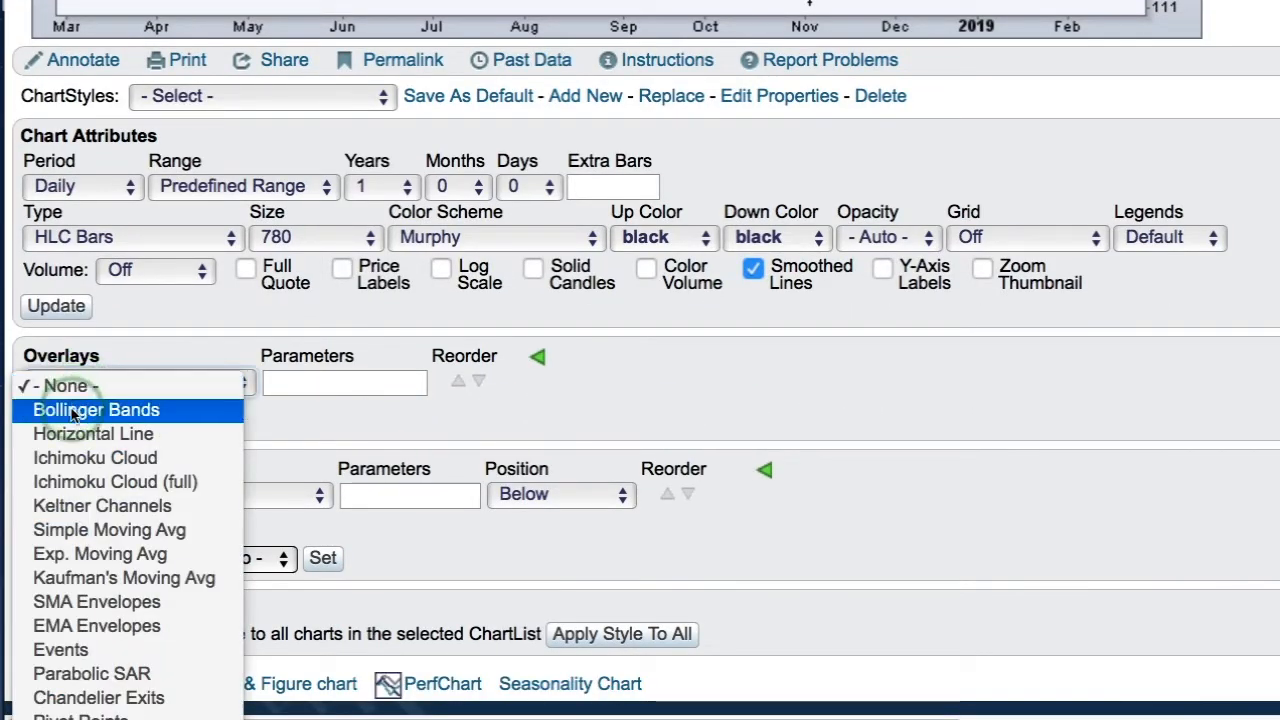
pyautogui.click(72, 413)
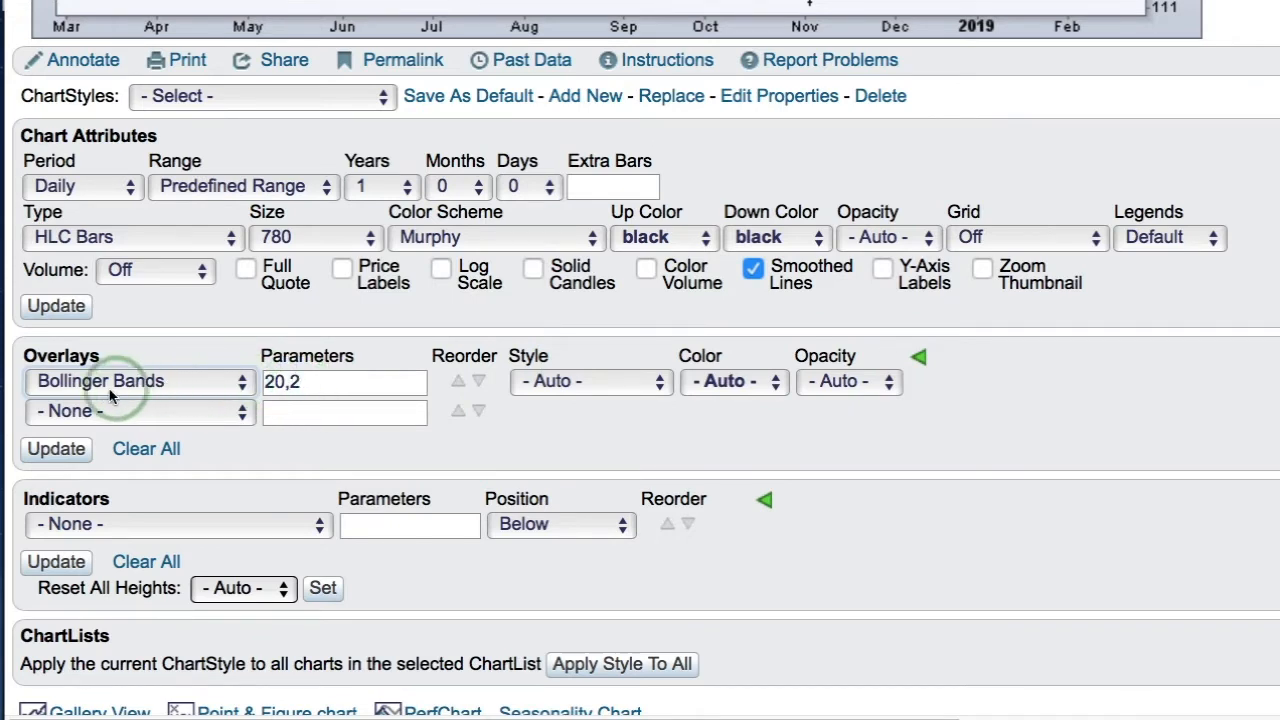
pyautogui.click(56, 448)
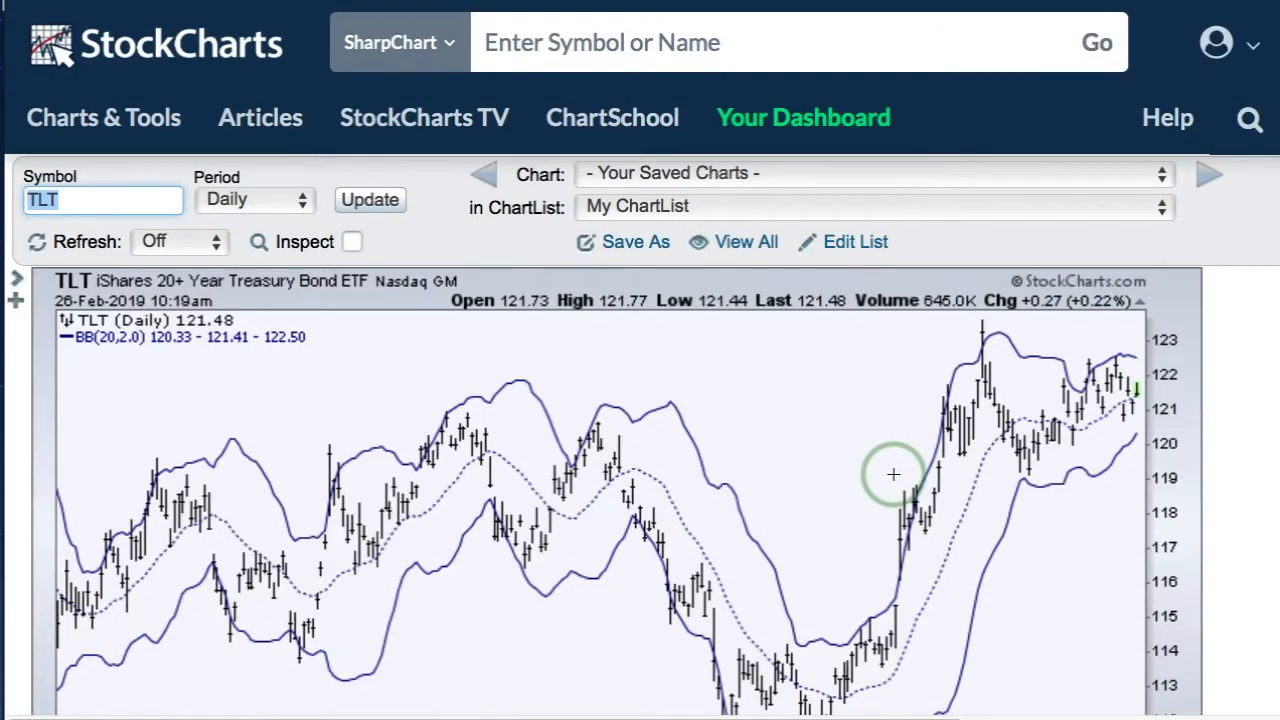
pyautogui.scroll(-3, 893, 472)
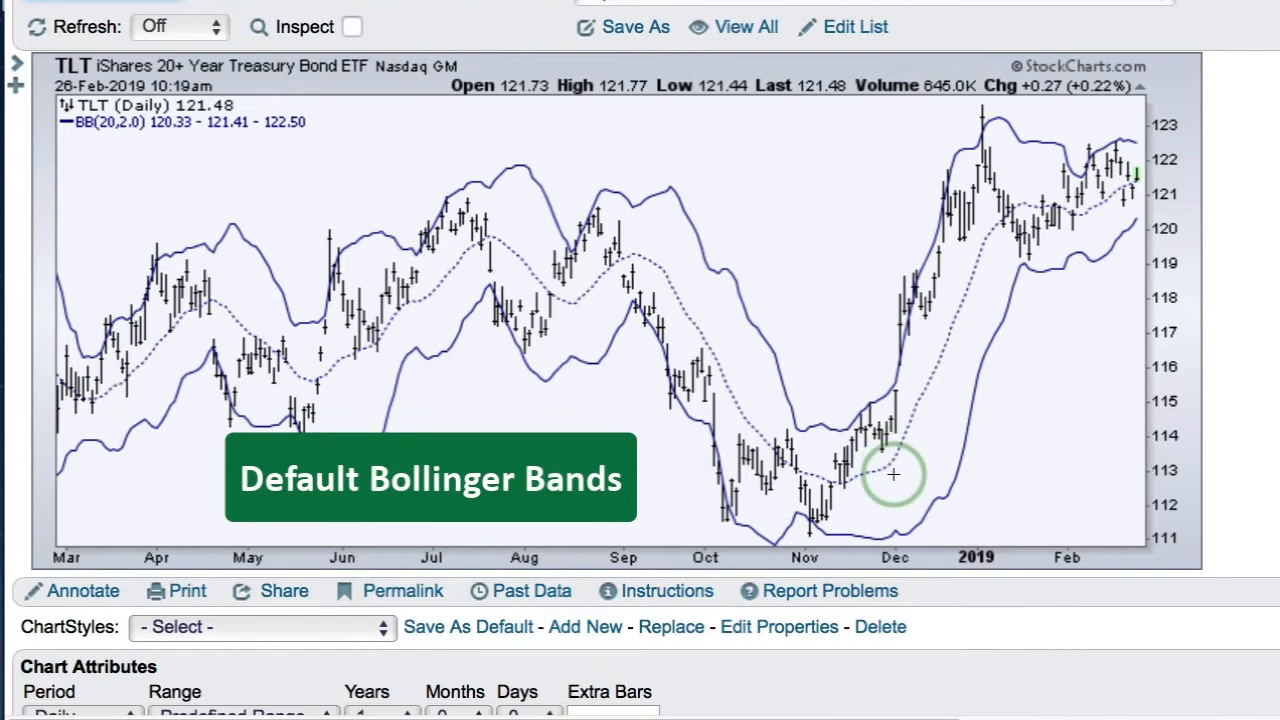
pyautogui.scroll(-1, 893, 472)
pyautogui.scroll(-2, 893, 472)
pyautogui.scroll(-3, 893, 472)
pyautogui.scroll(-3, 893, 472)
pyautogui.scroll(-2, 893, 472)
pyautogui.scroll(-1, 893, 472)
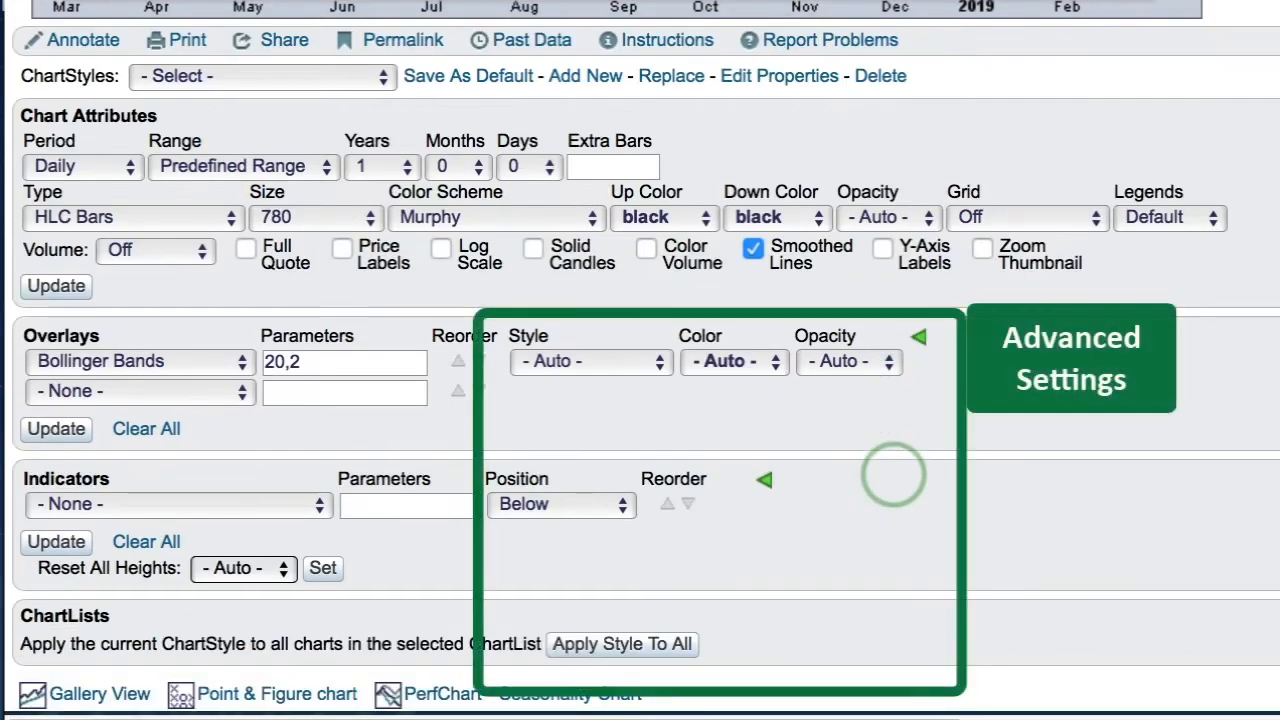
# - Draw the Bollinger Bands as a pink filled area at 0.3 opacity and update the chart
pyautogui.click(588, 361)
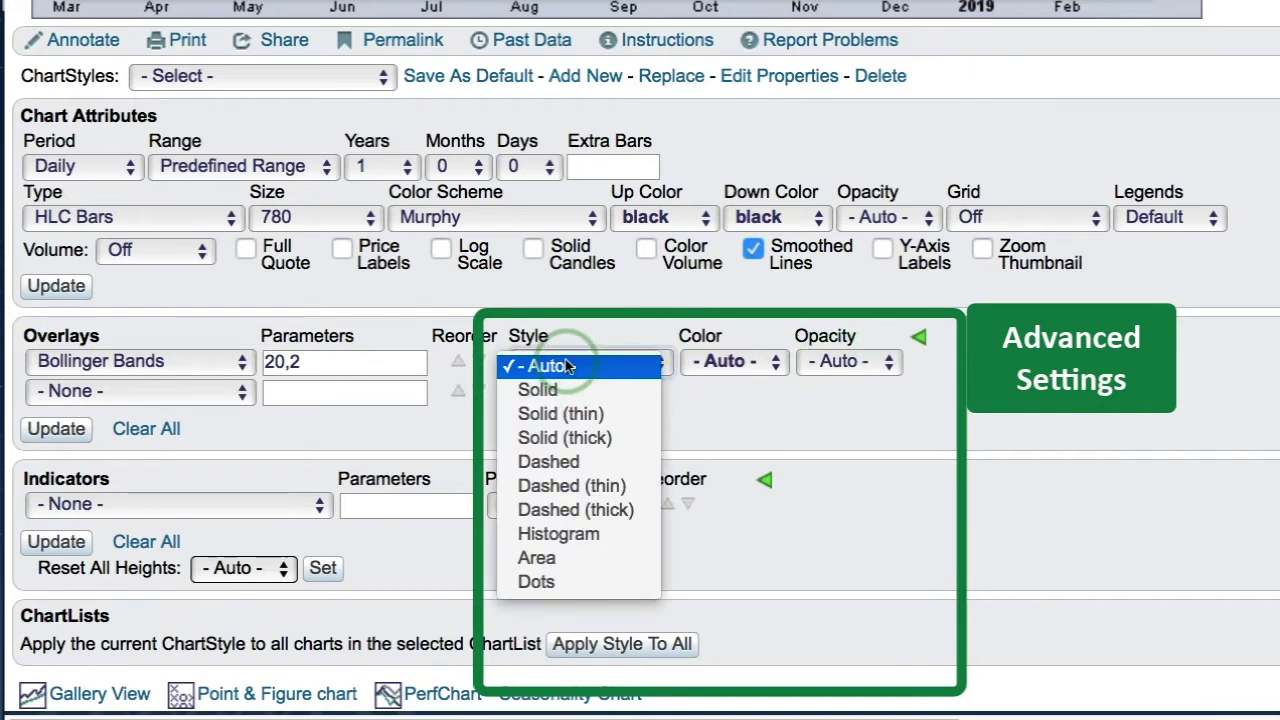
pyautogui.click(537, 557)
pyautogui.click(733, 362)
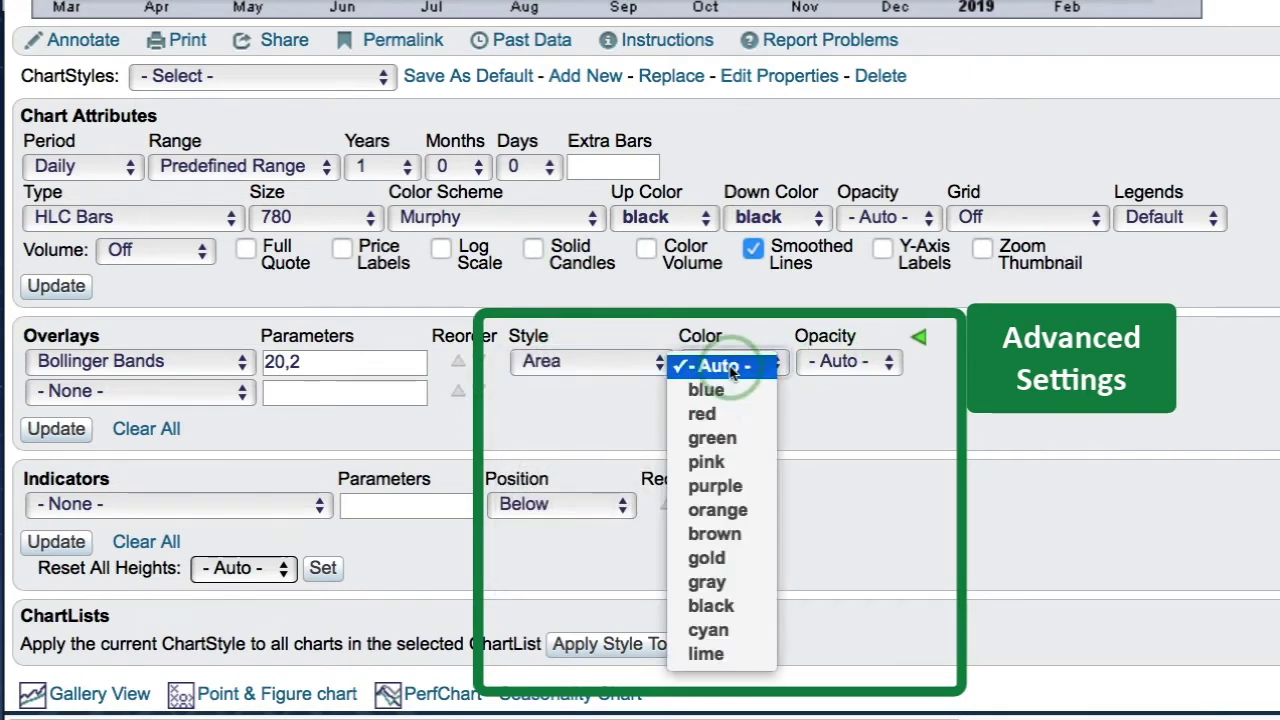
pyautogui.click(710, 463)
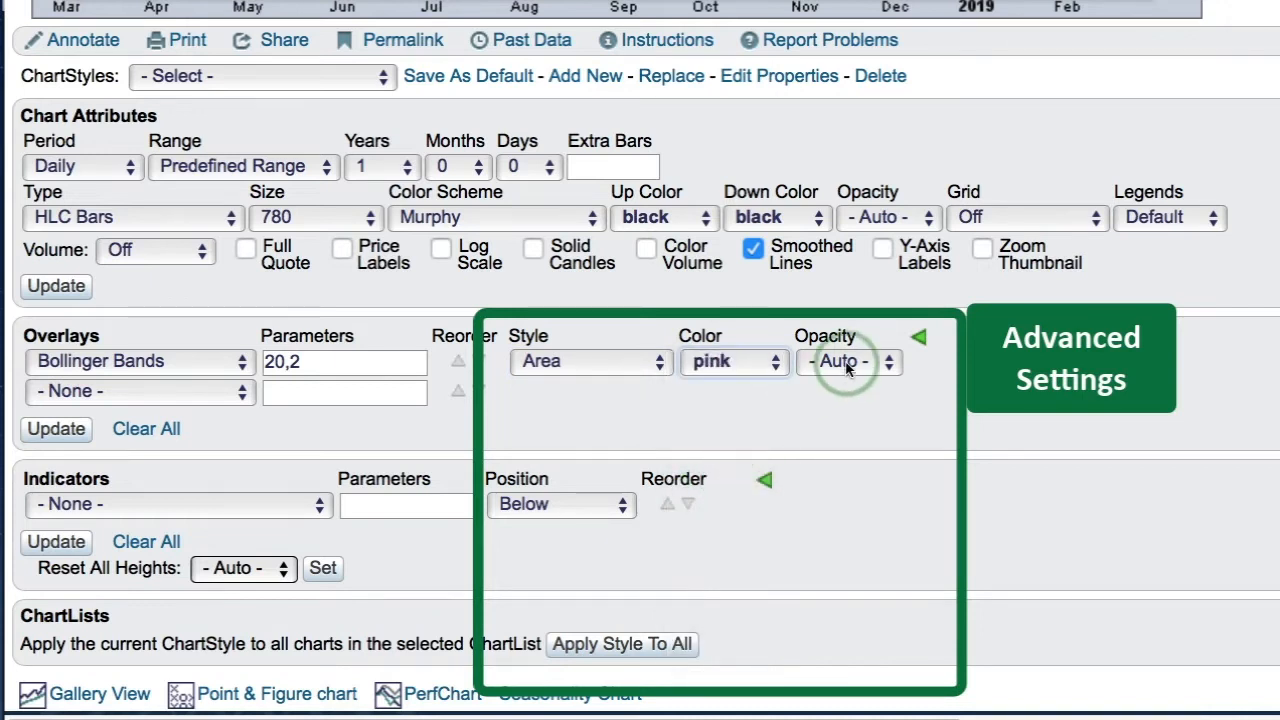
pyautogui.click(848, 361)
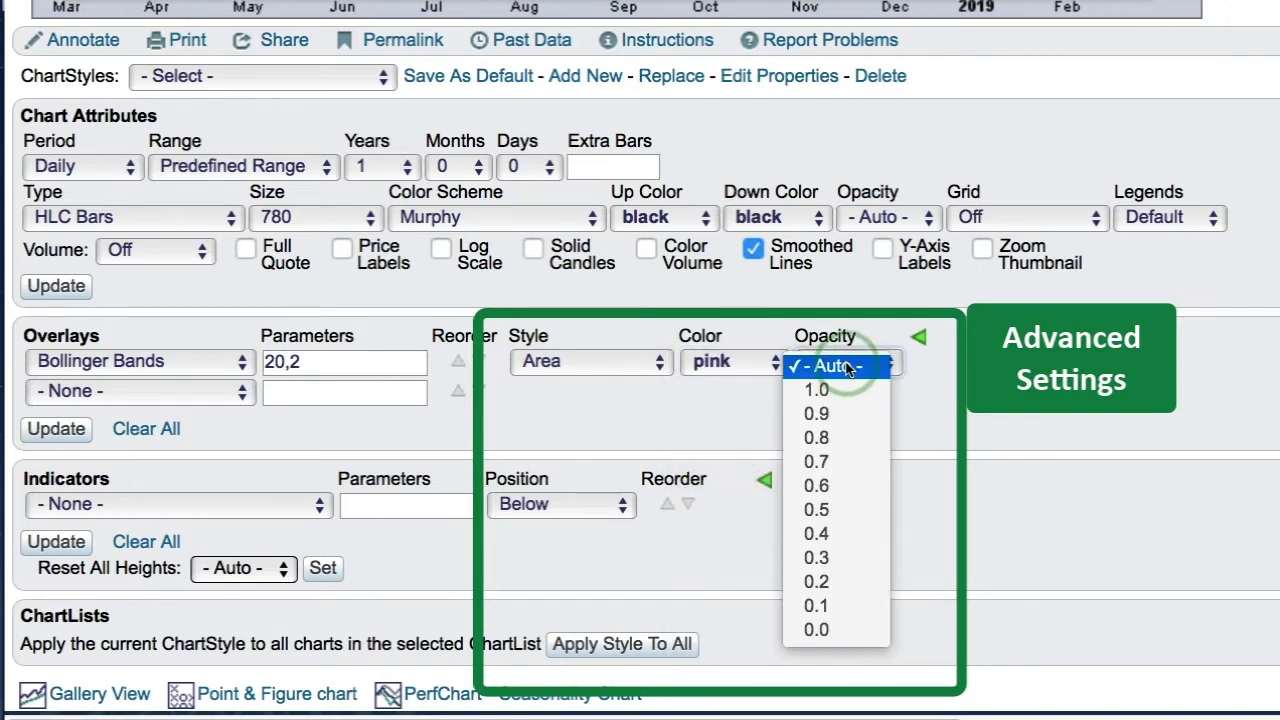
pyautogui.click(826, 559)
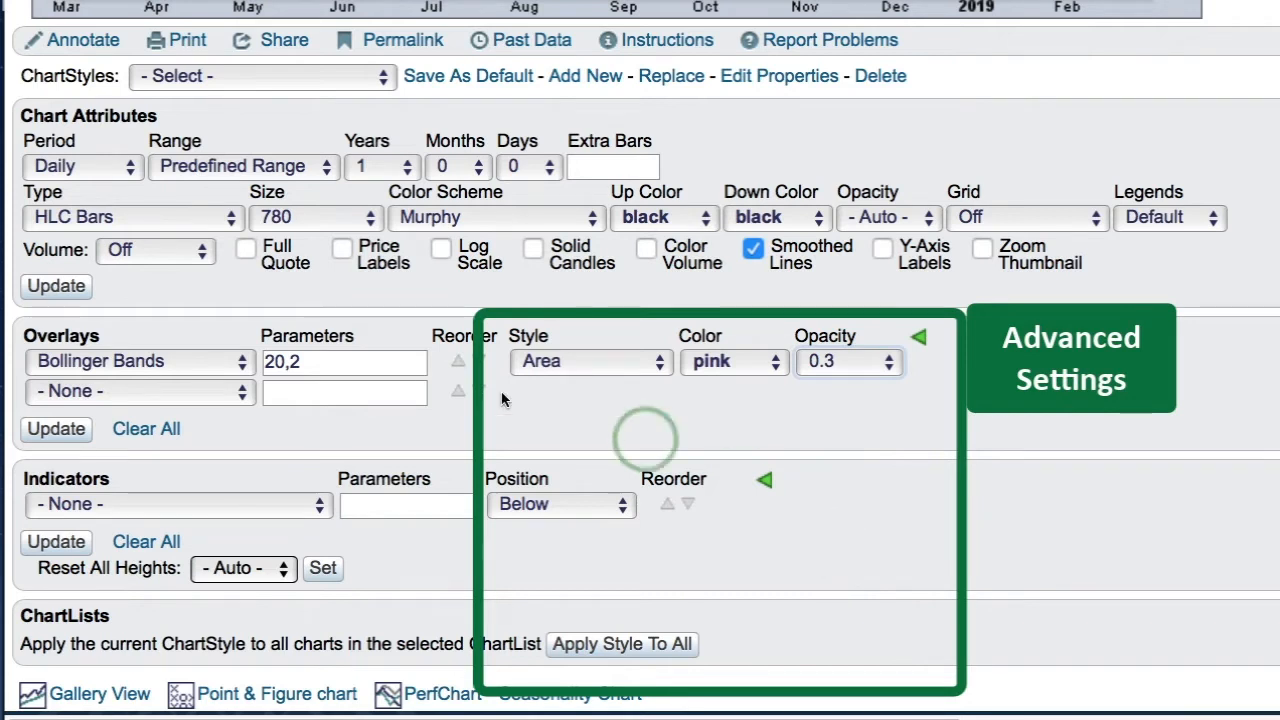
pyautogui.click(56, 428)
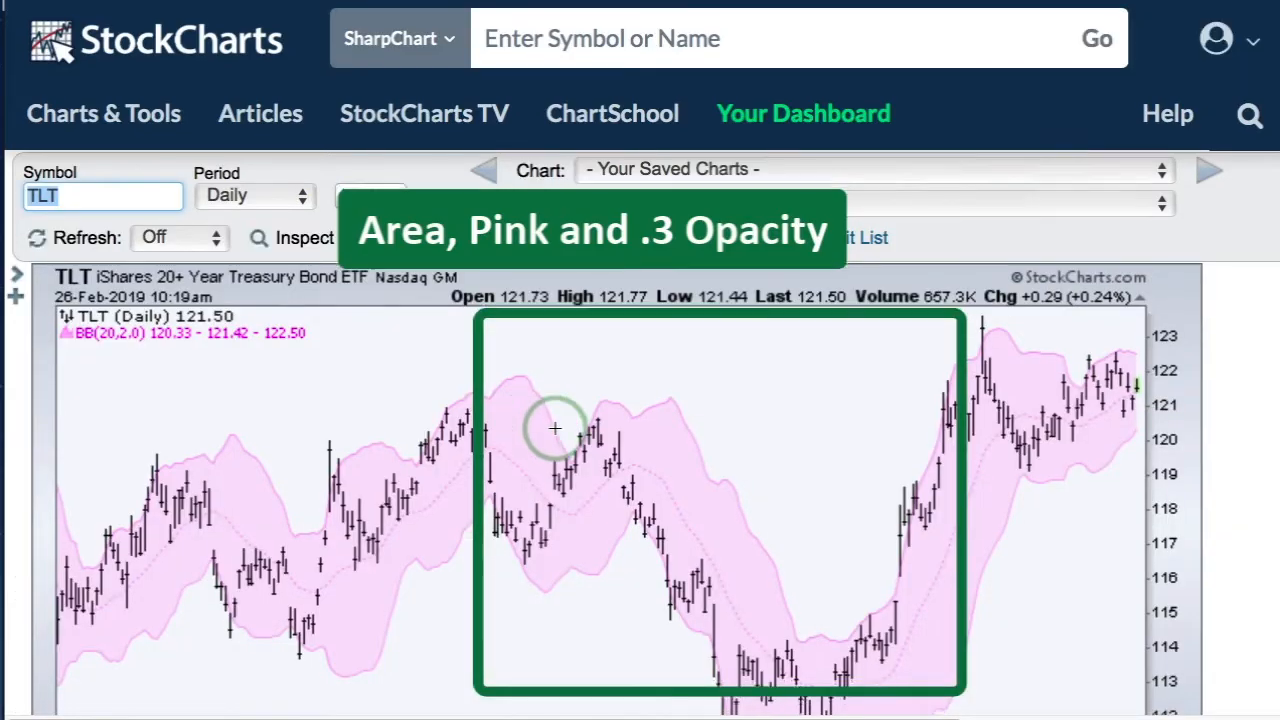
pyautogui.scroll(-4, 530, 432)
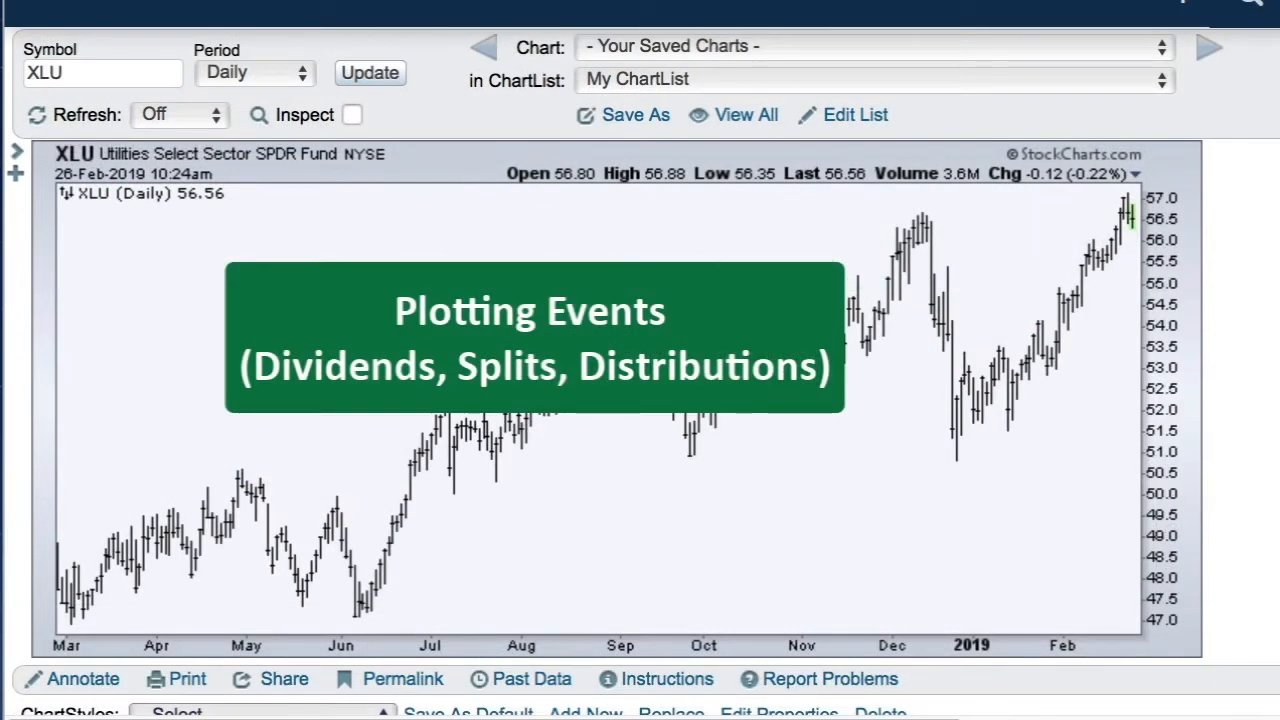
pyautogui.scroll(-3, 640, 500)
pyautogui.scroll(-3, 640, 500)
pyautogui.scroll(-3, 640, 500)
pyautogui.scroll(-2, 640, 500)
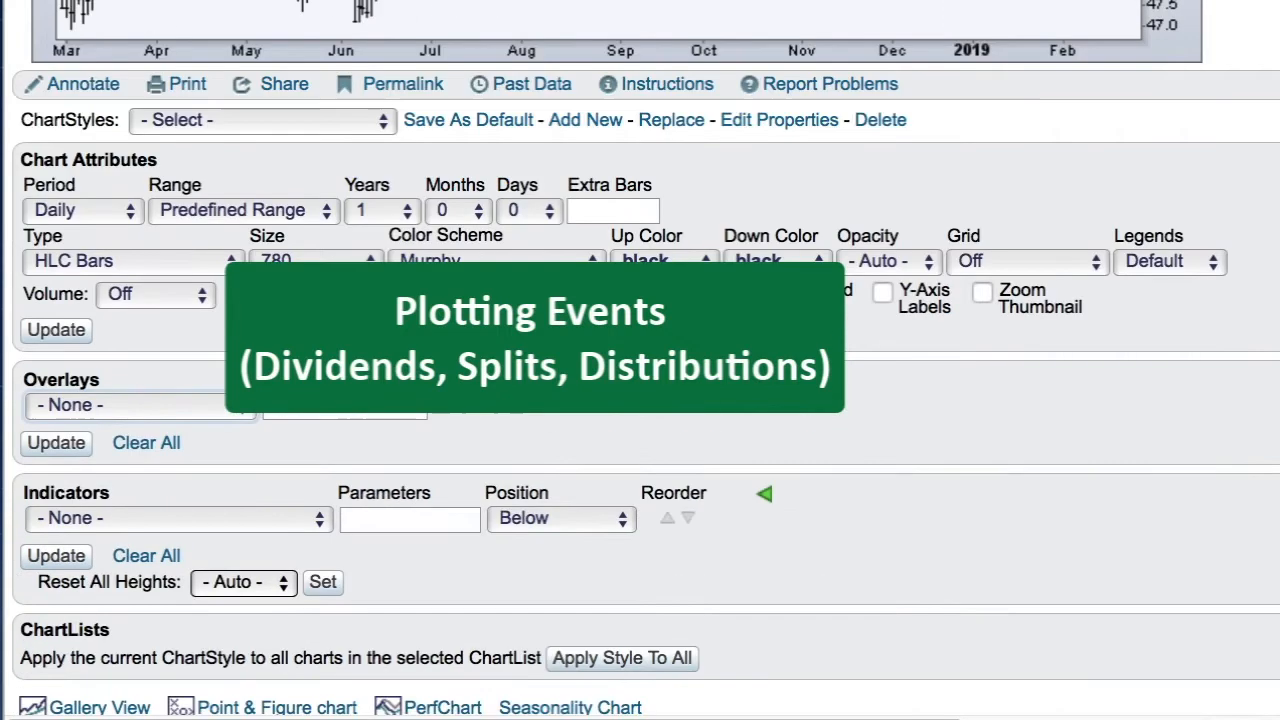
pyautogui.scroll(-3, 720, 303)
pyautogui.scroll(-2, 720, 303)
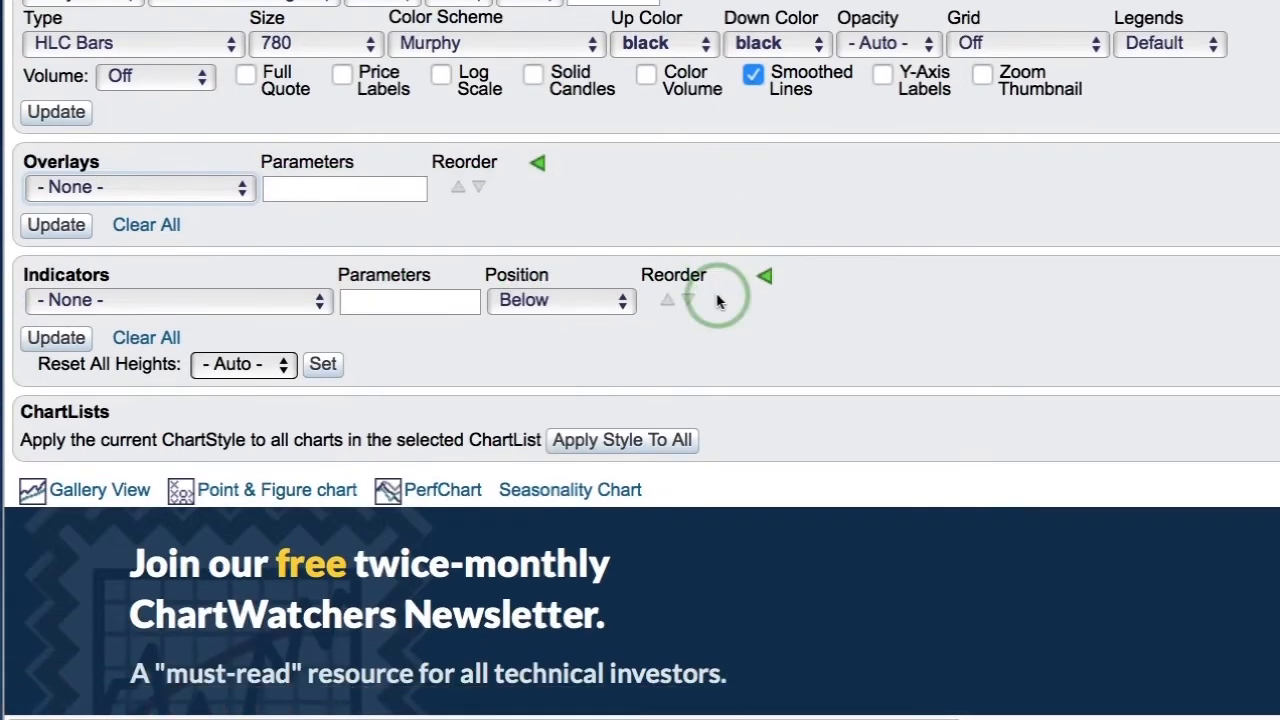
# - Add an Events overlay (parameter all) and a second Horizontal Line overlay on XLU
pyautogui.click(84, 188)
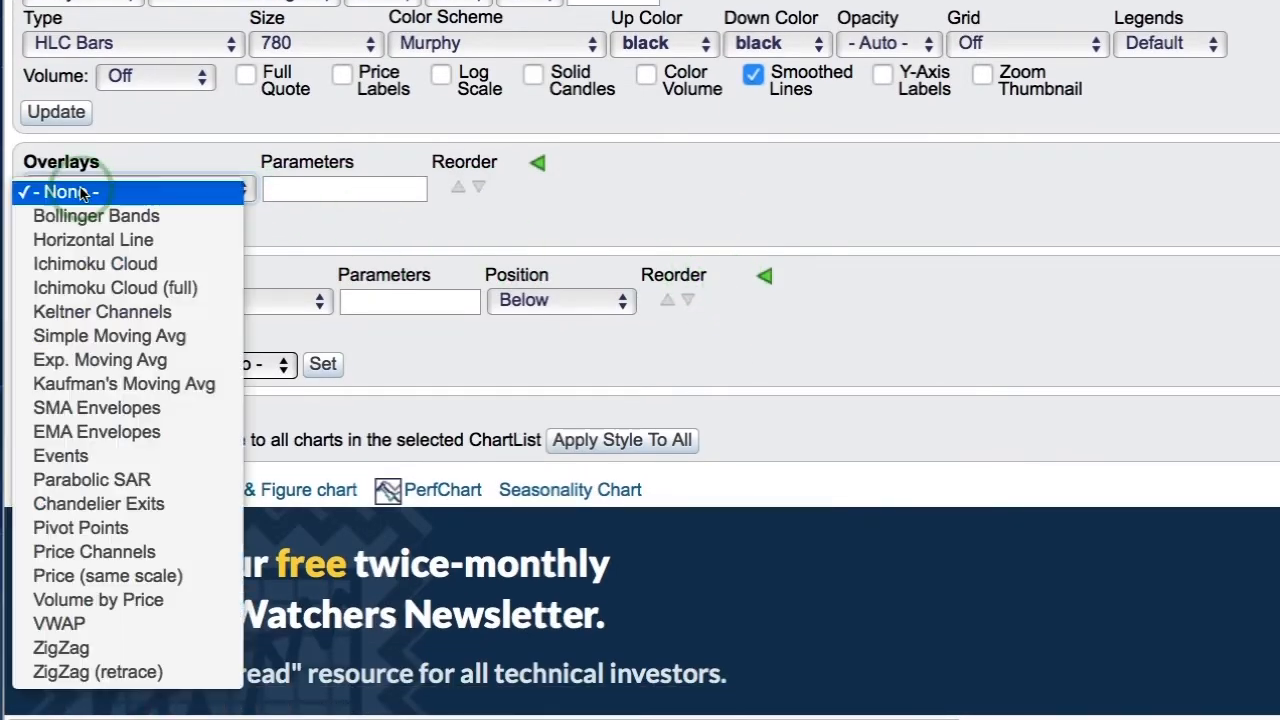
pyautogui.click(83, 458)
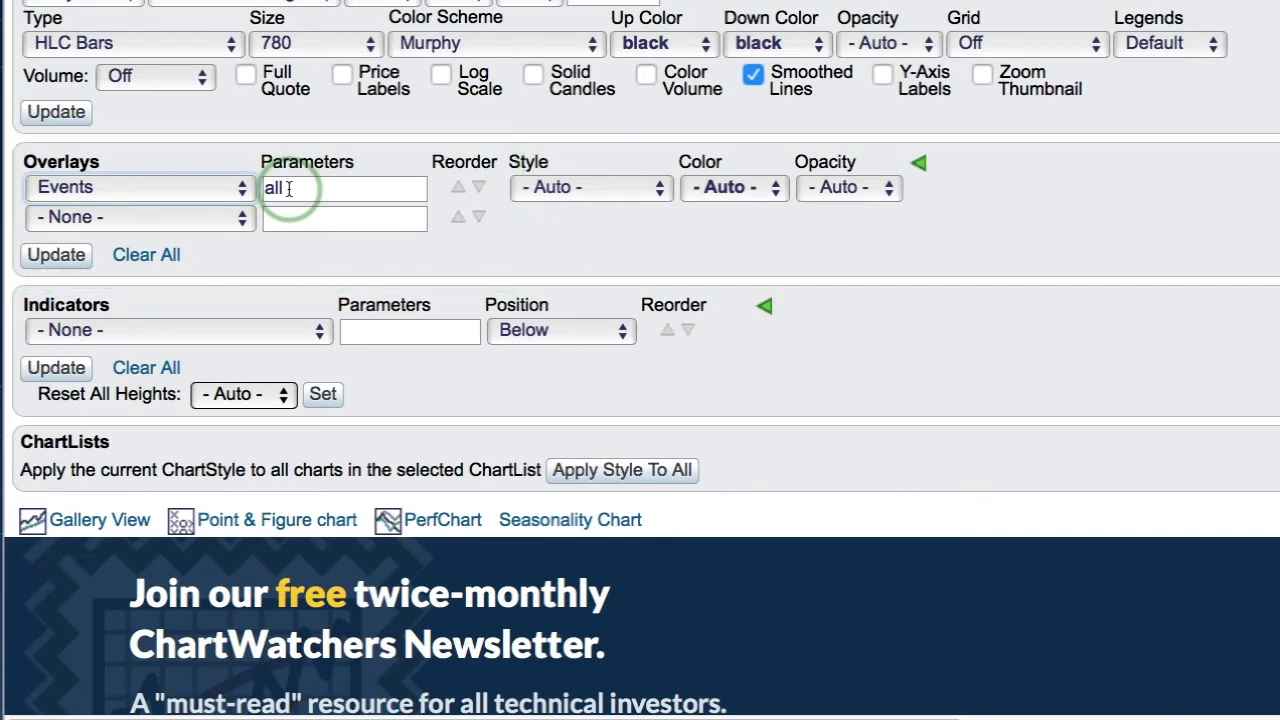
pyautogui.click(140, 217)
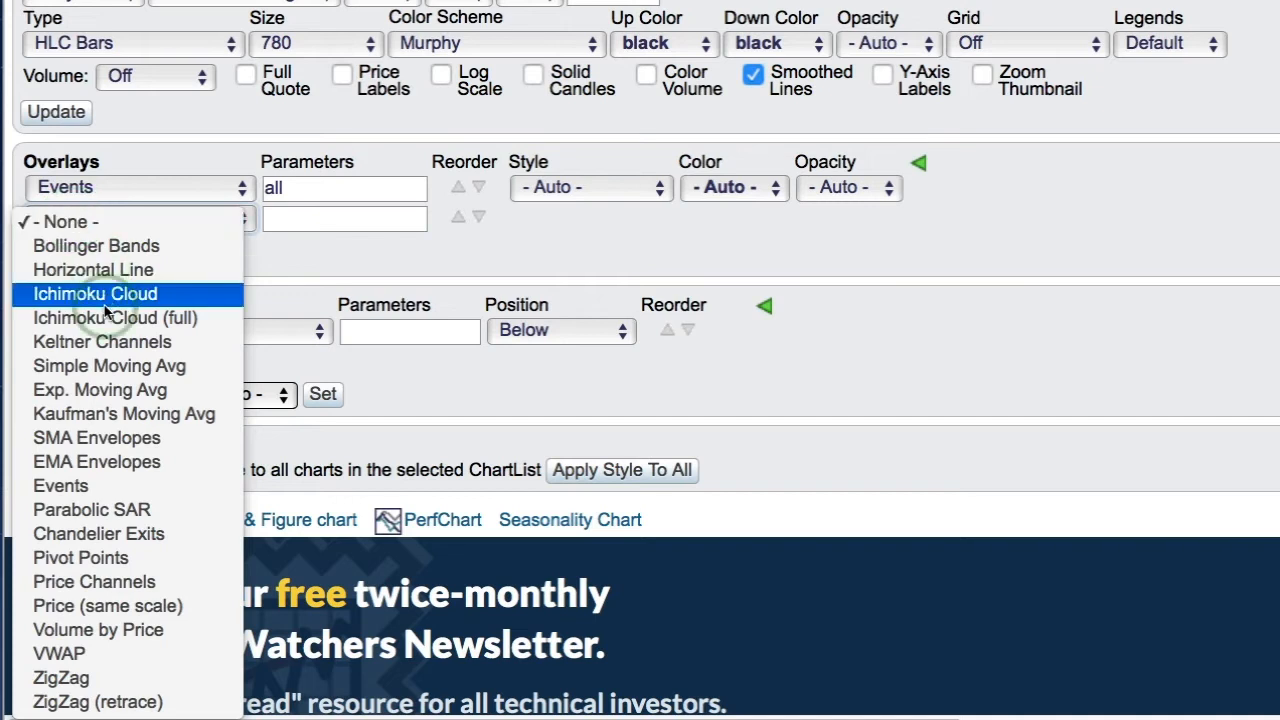
pyautogui.click(93, 269)
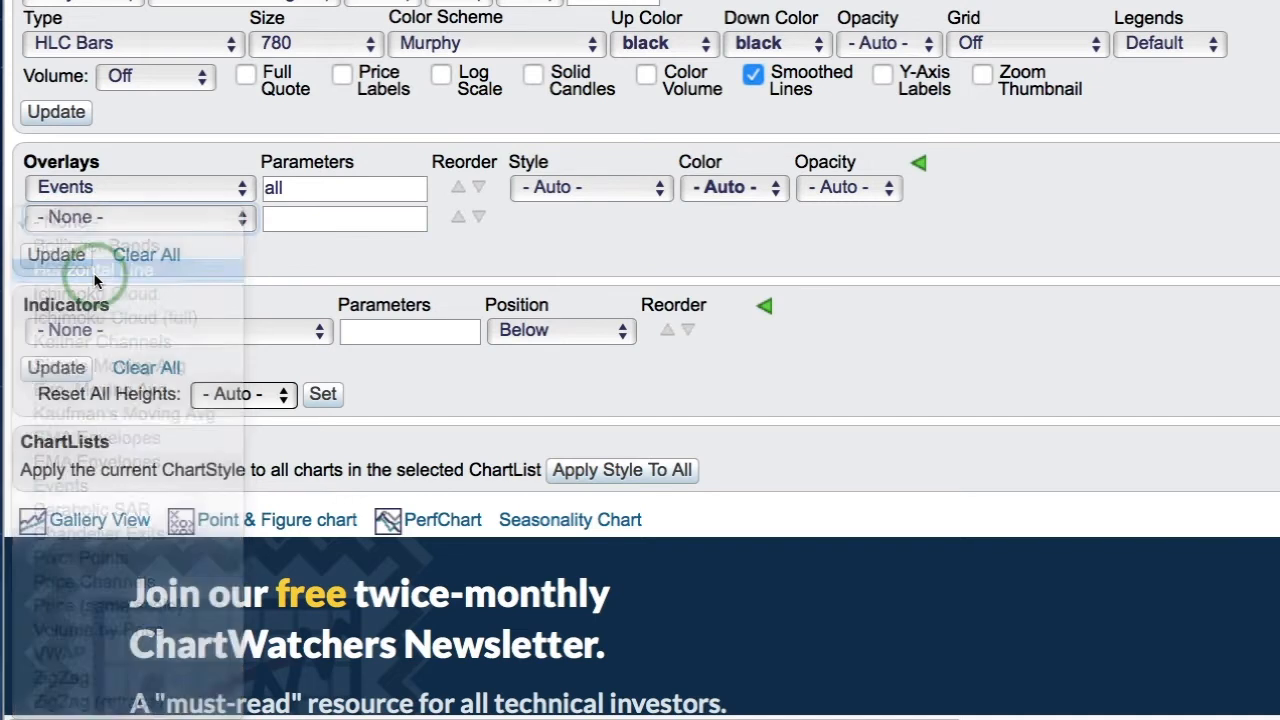
pyautogui.scroll(5, 145, 302)
pyautogui.scroll(5, 145, 302)
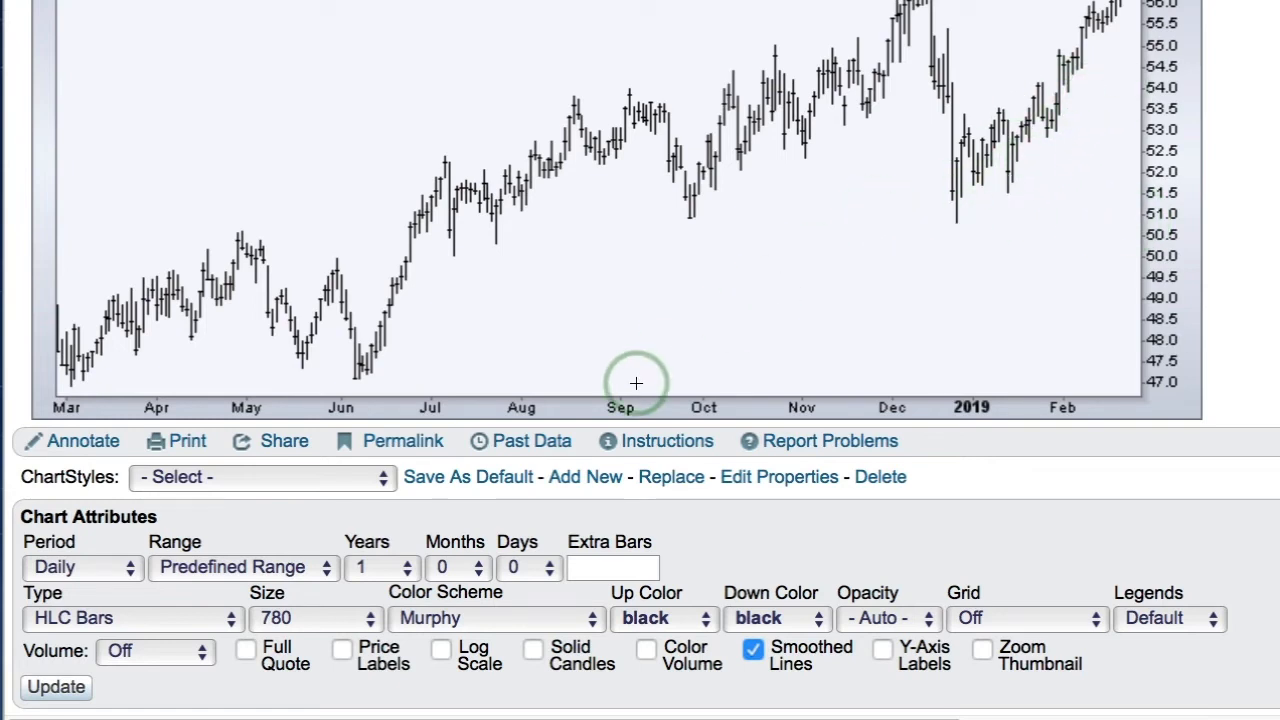
pyautogui.scroll(-10, 635, 380)
pyautogui.scroll(-2, 635, 380)
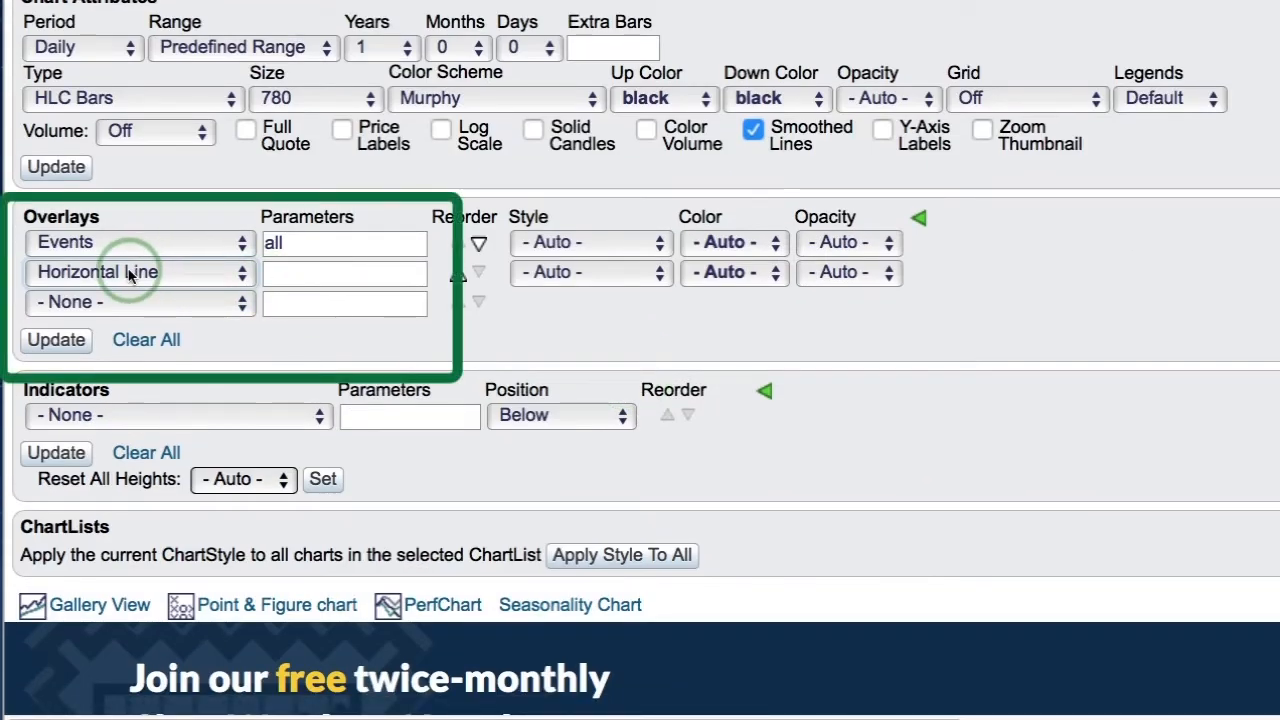
# - Enter the Horizontal Line level in its Parameters box
pyautogui.click(303, 271)
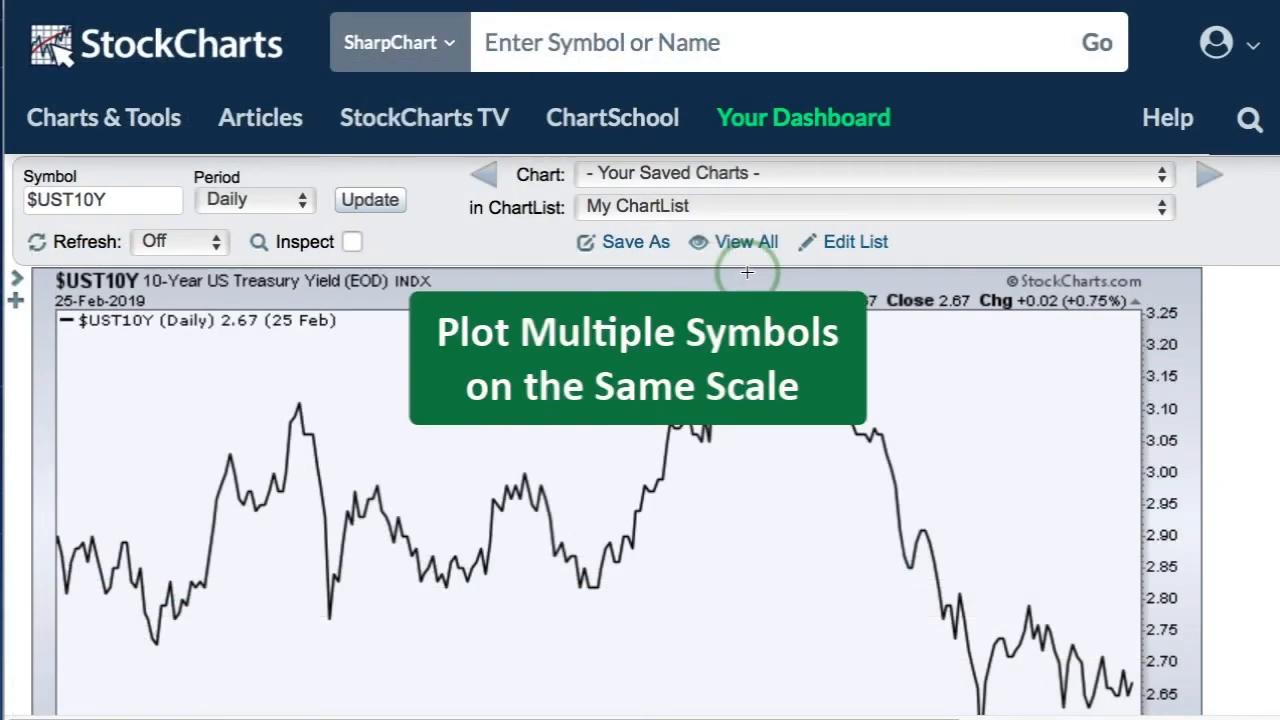
pyautogui.scroll(-3, 747, 271)
pyautogui.scroll(-1, 747, 271)
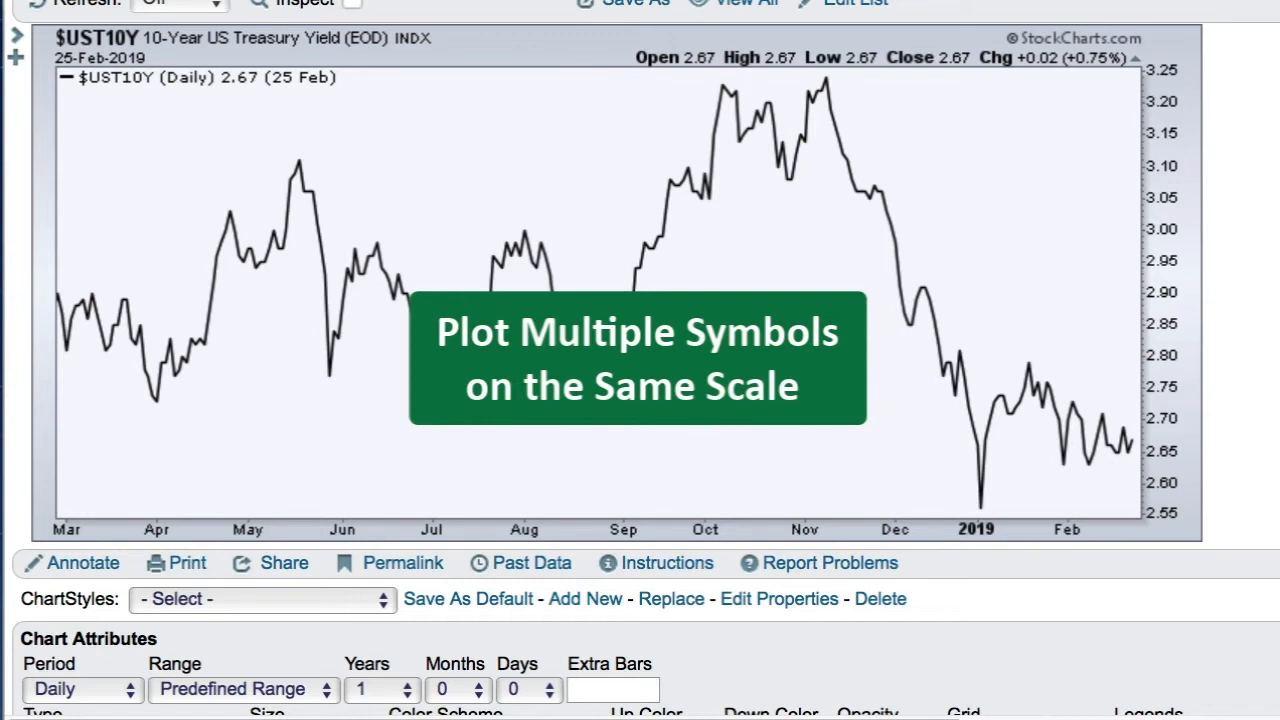
pyautogui.scroll(-3, 640, 360)
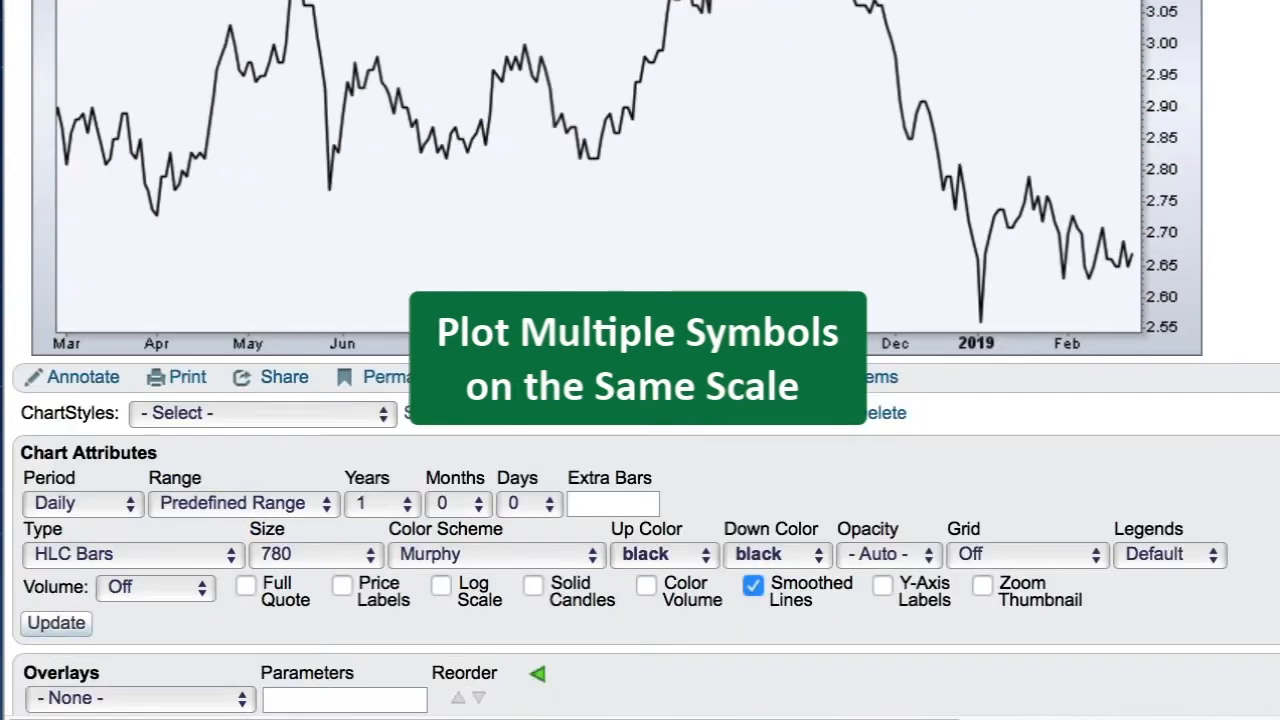
pyautogui.scroll(-3, 640, 360)
pyautogui.scroll(-2, 640, 360)
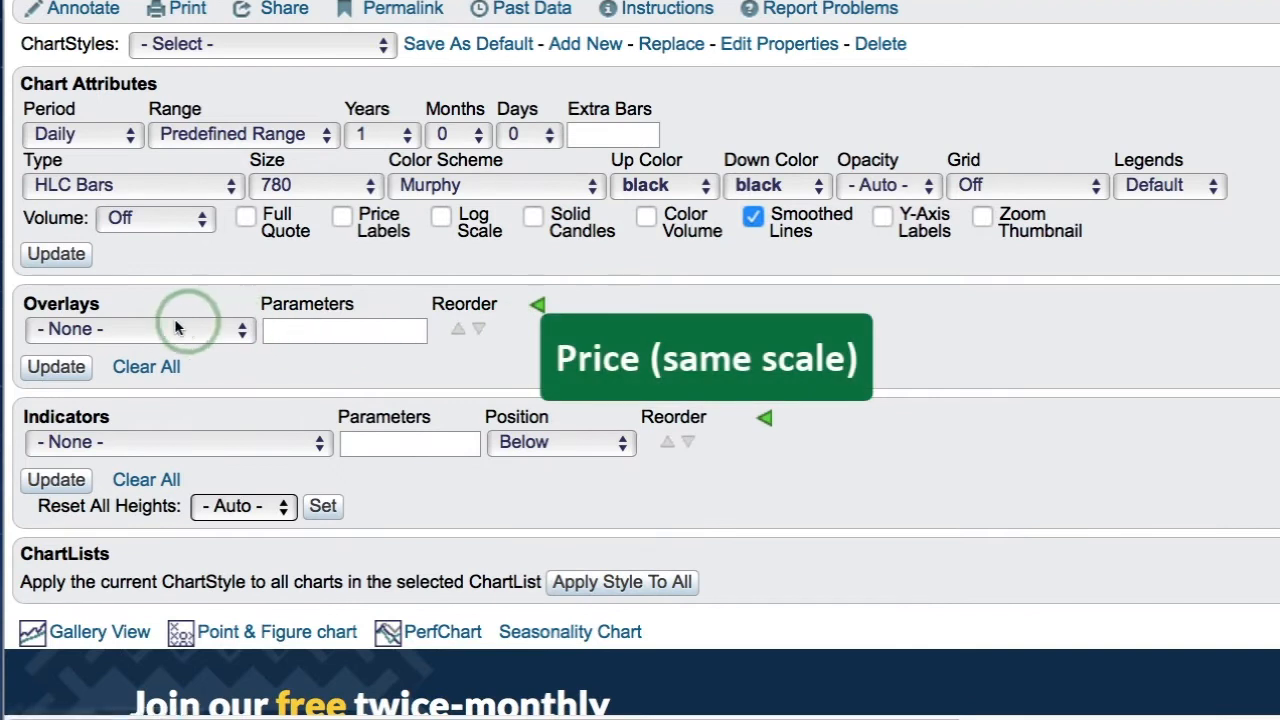
pyautogui.click(170, 329)
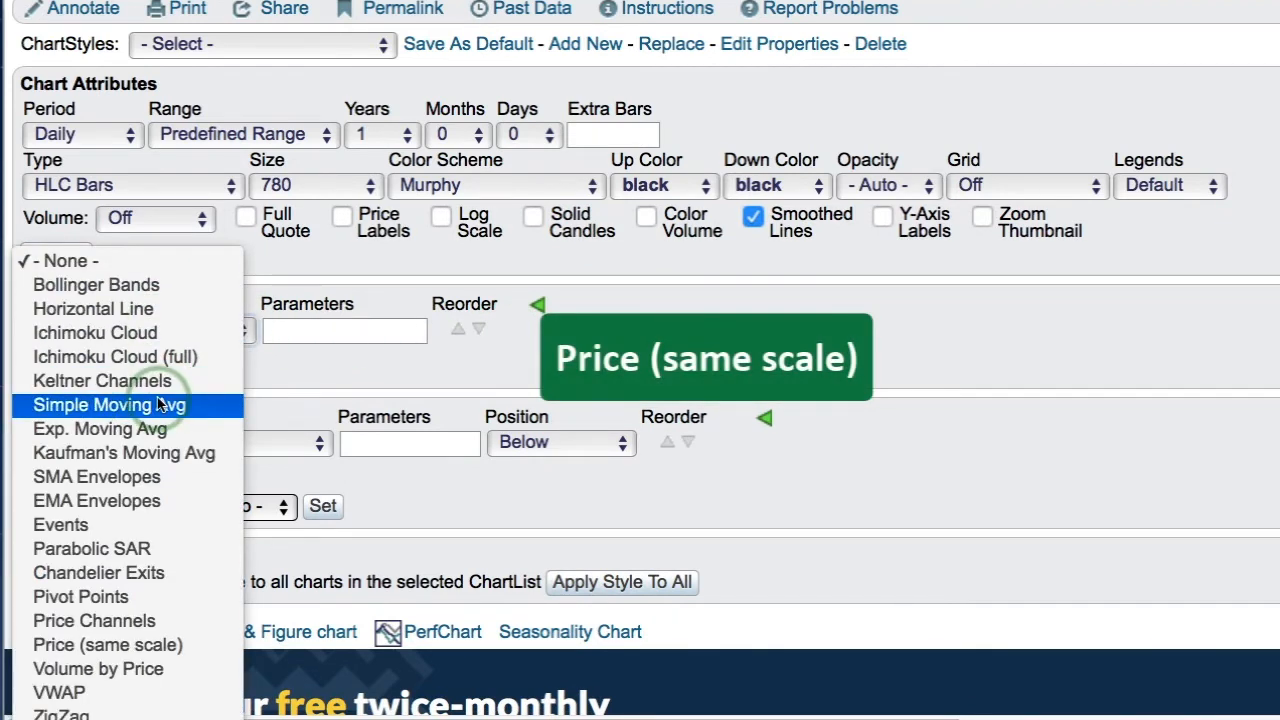
# - Add Price (same scale) overlays for the 5-year and $UST2Y yields and update the chart
pyautogui.click(108, 644)
pyautogui.click(344, 330)
pyautogui.write('$SPX')
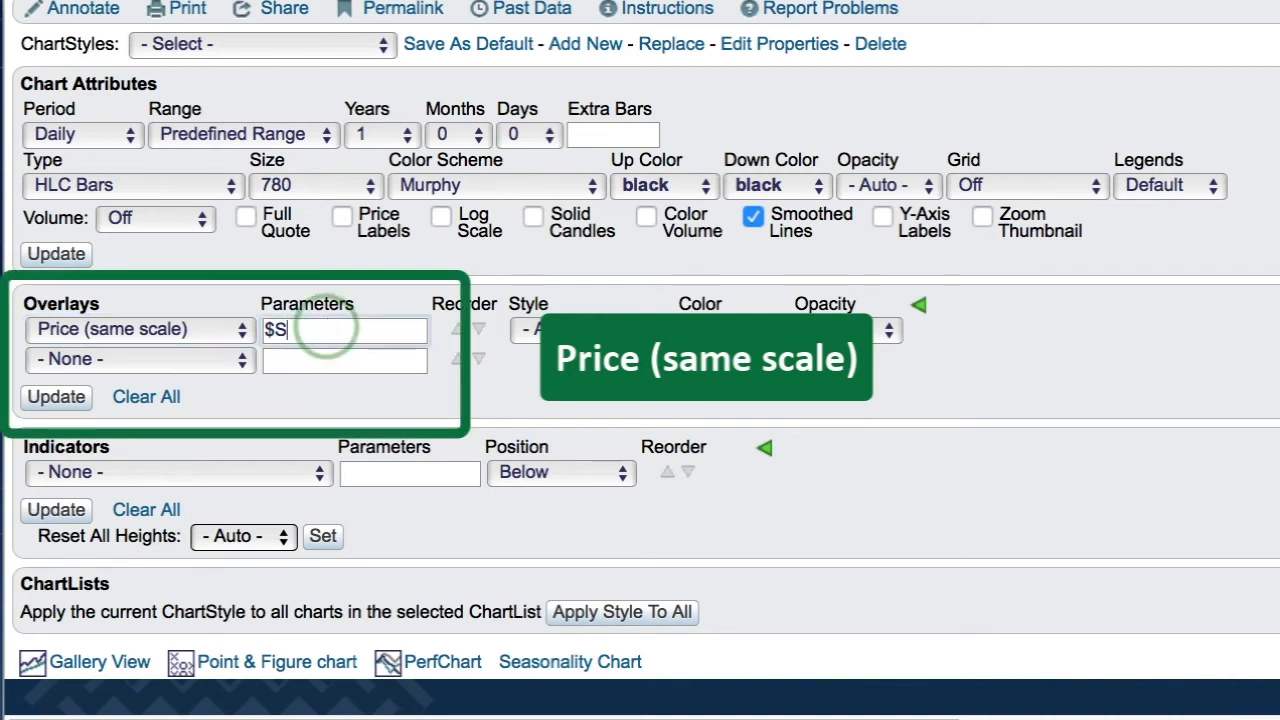
pyautogui.write('UST5Y')
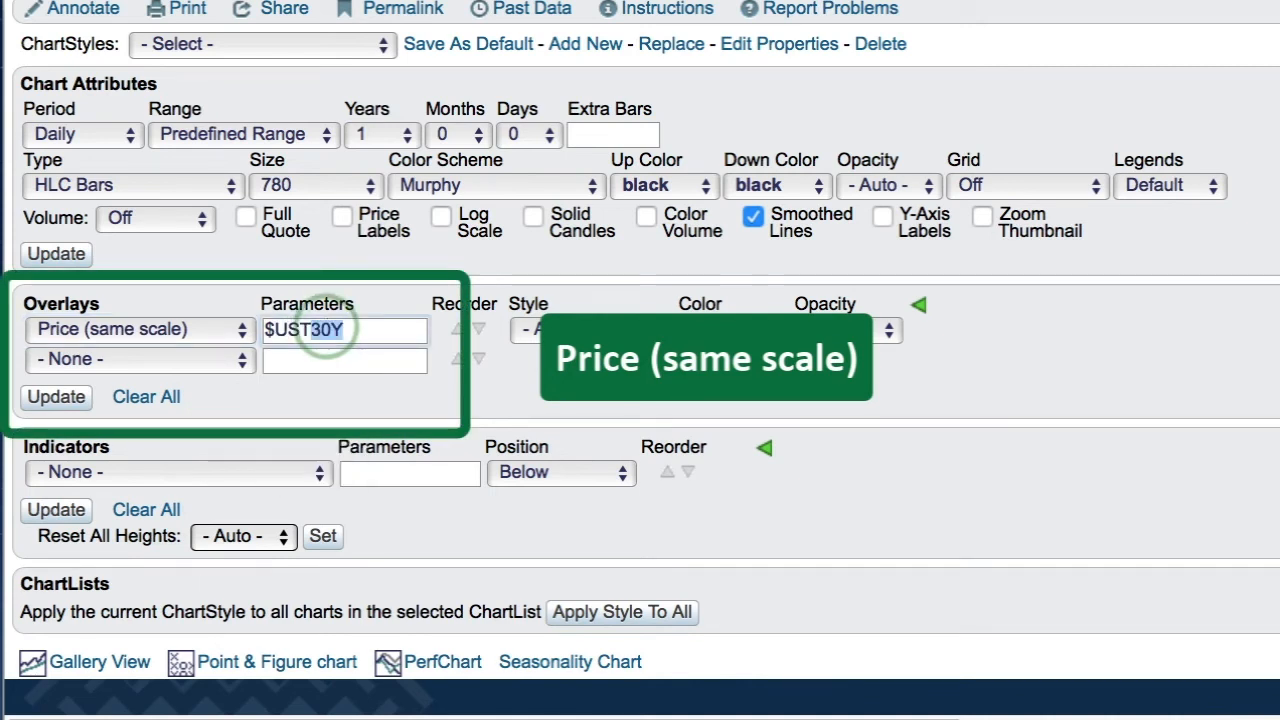
pyautogui.click(210, 358)
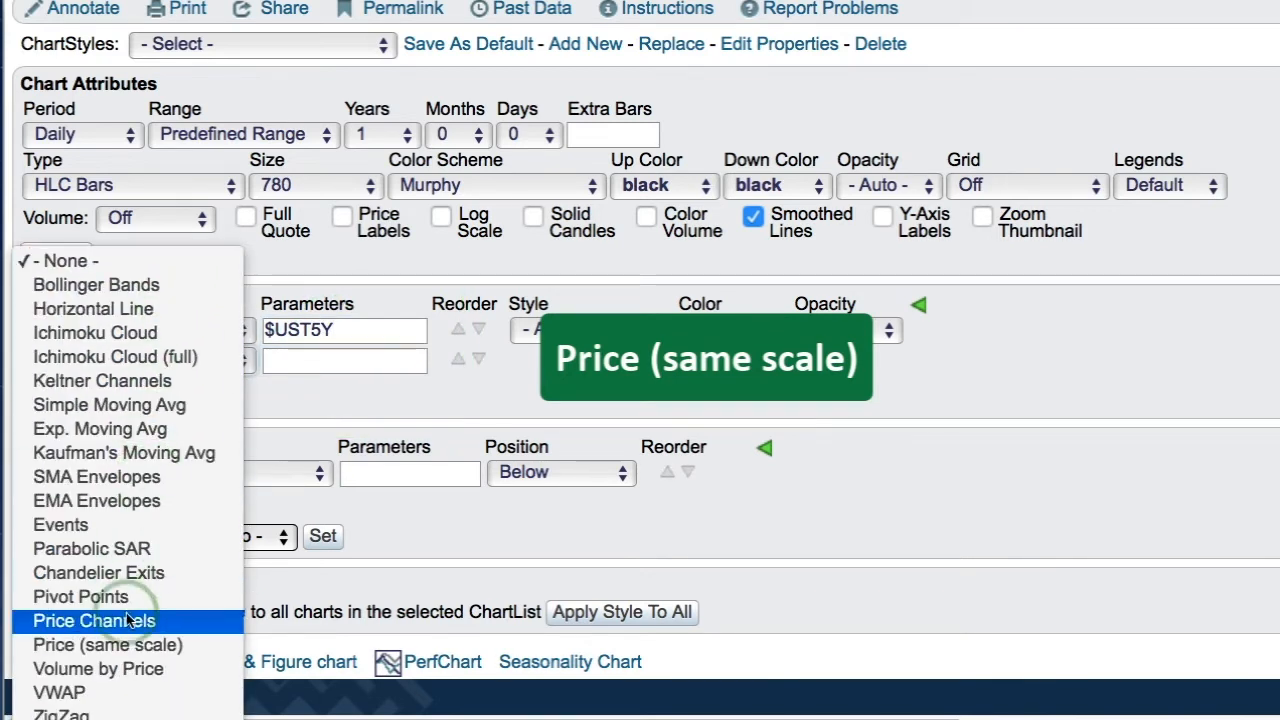
pyautogui.click(108, 644)
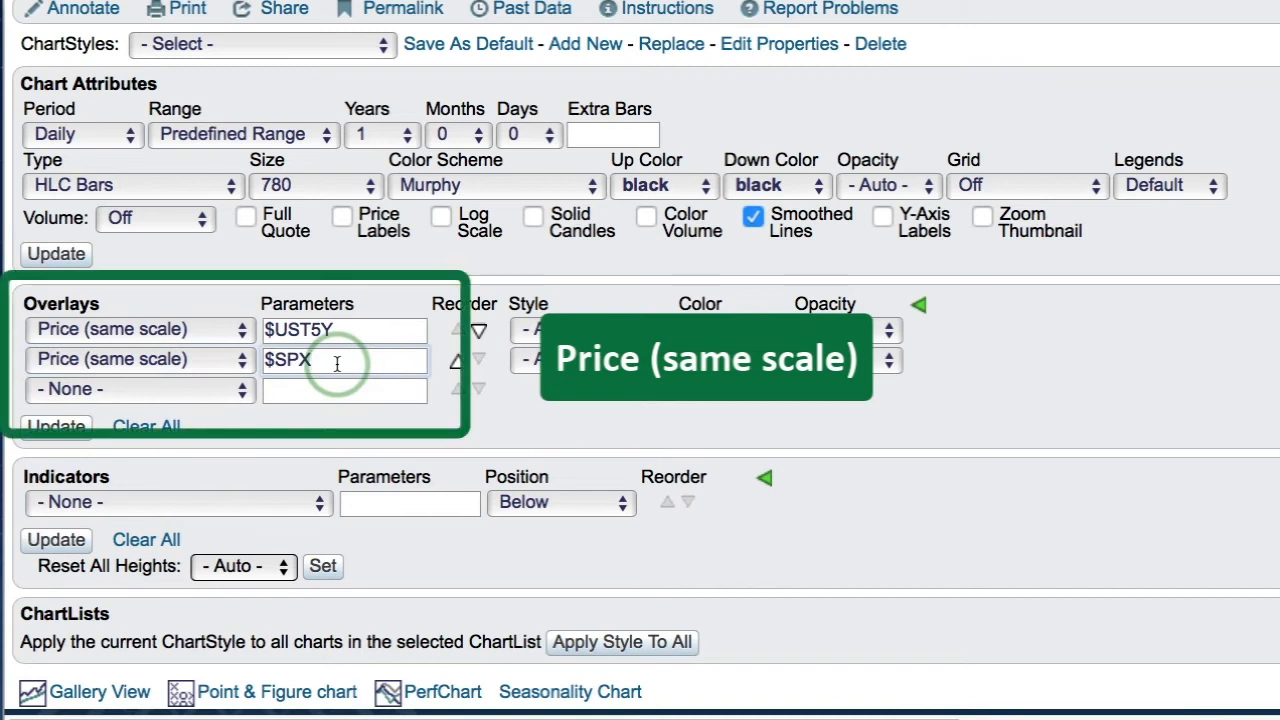
pyautogui.write('UST5Y')
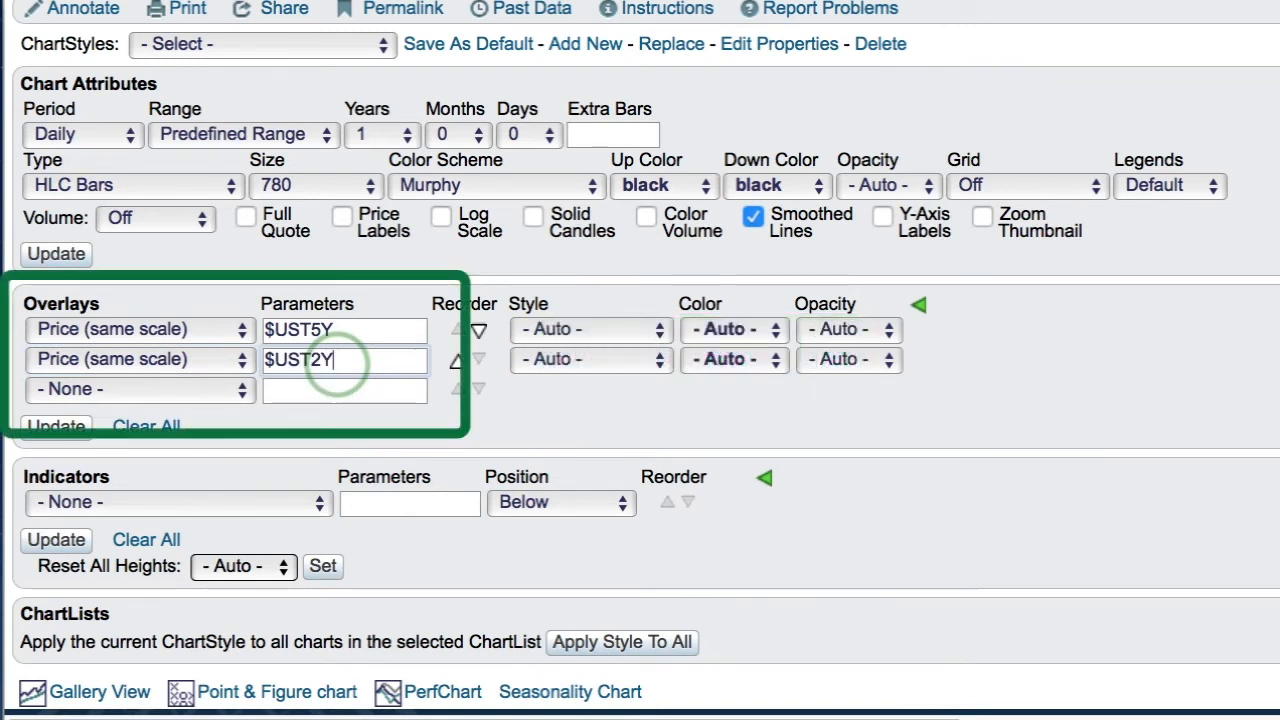
pyautogui.click(56, 253)
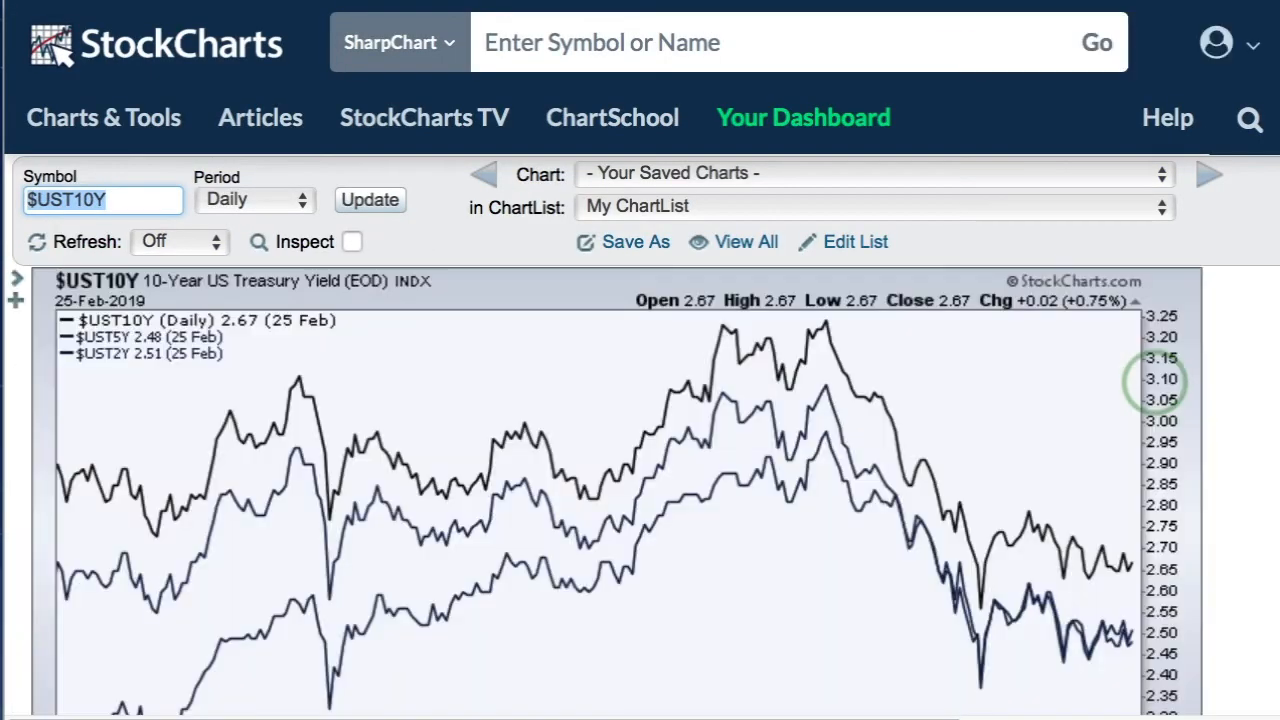
pyautogui.scroll(-2, 1145, 447)
pyautogui.scroll(-1, 1145, 447)
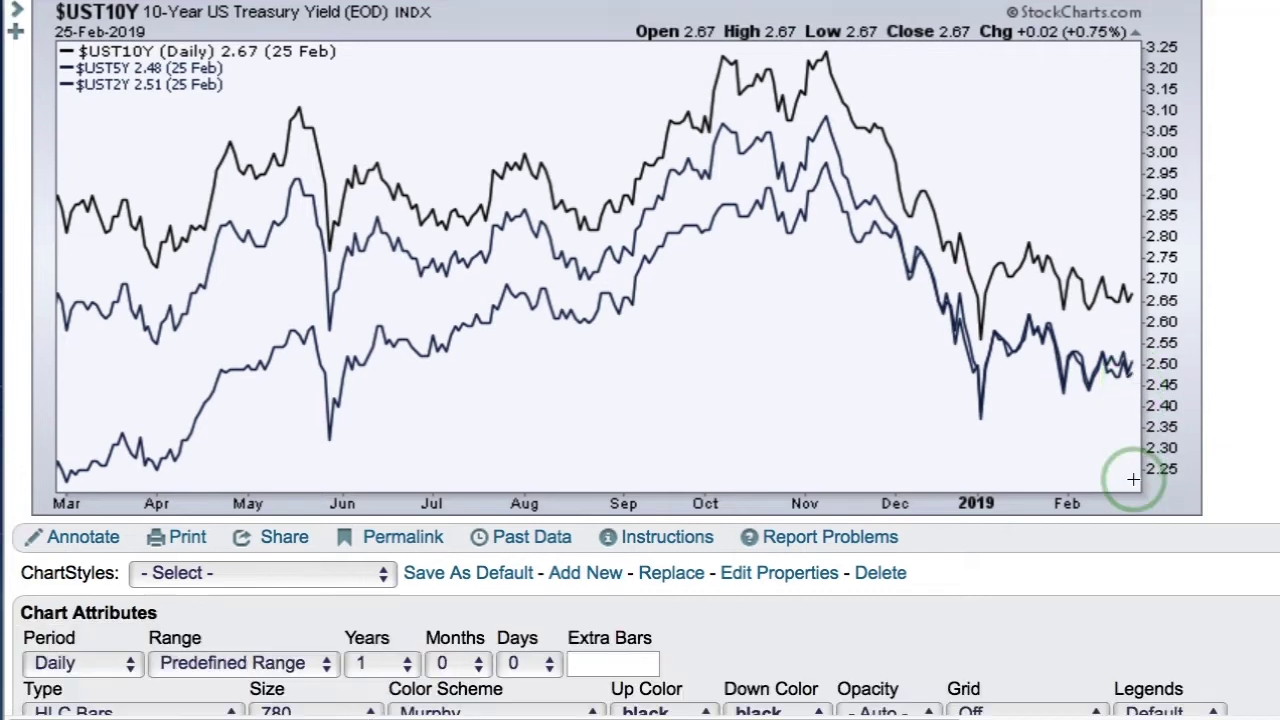
pyautogui.scroll(-5, 1132, 476)
pyautogui.scroll(-5, 1132, 476)
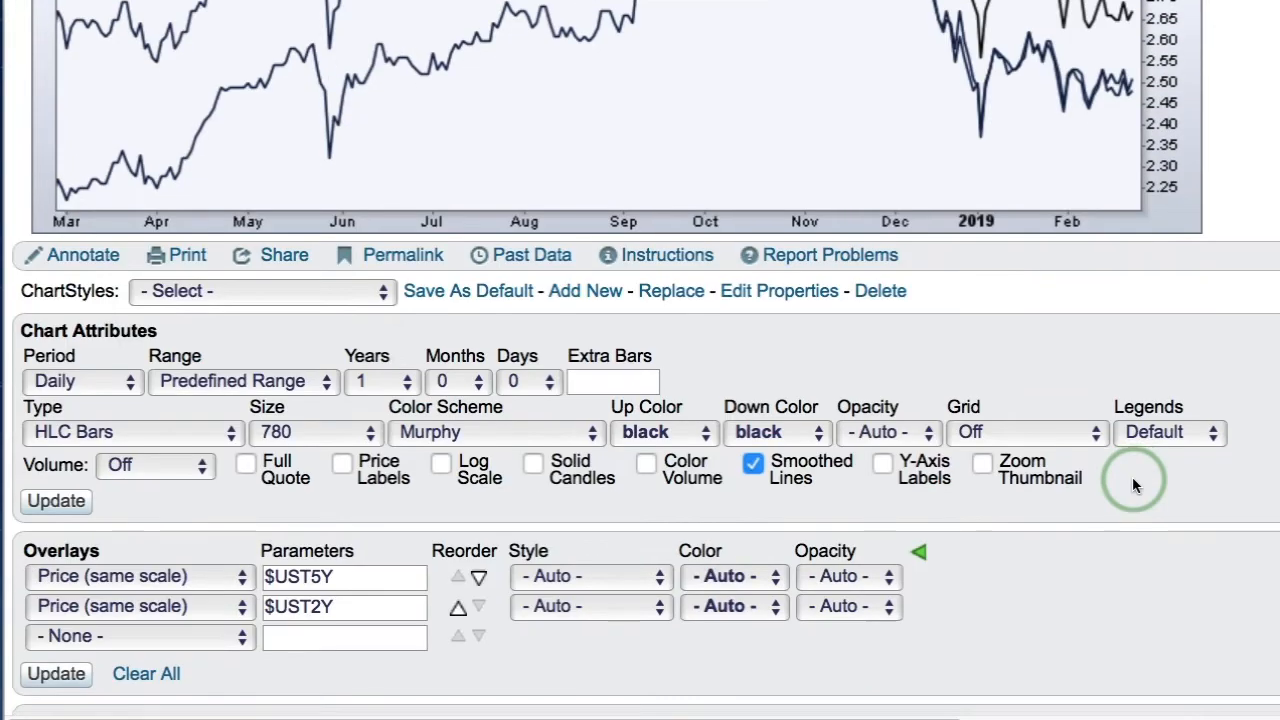
pyautogui.scroll(-1, 1132, 476)
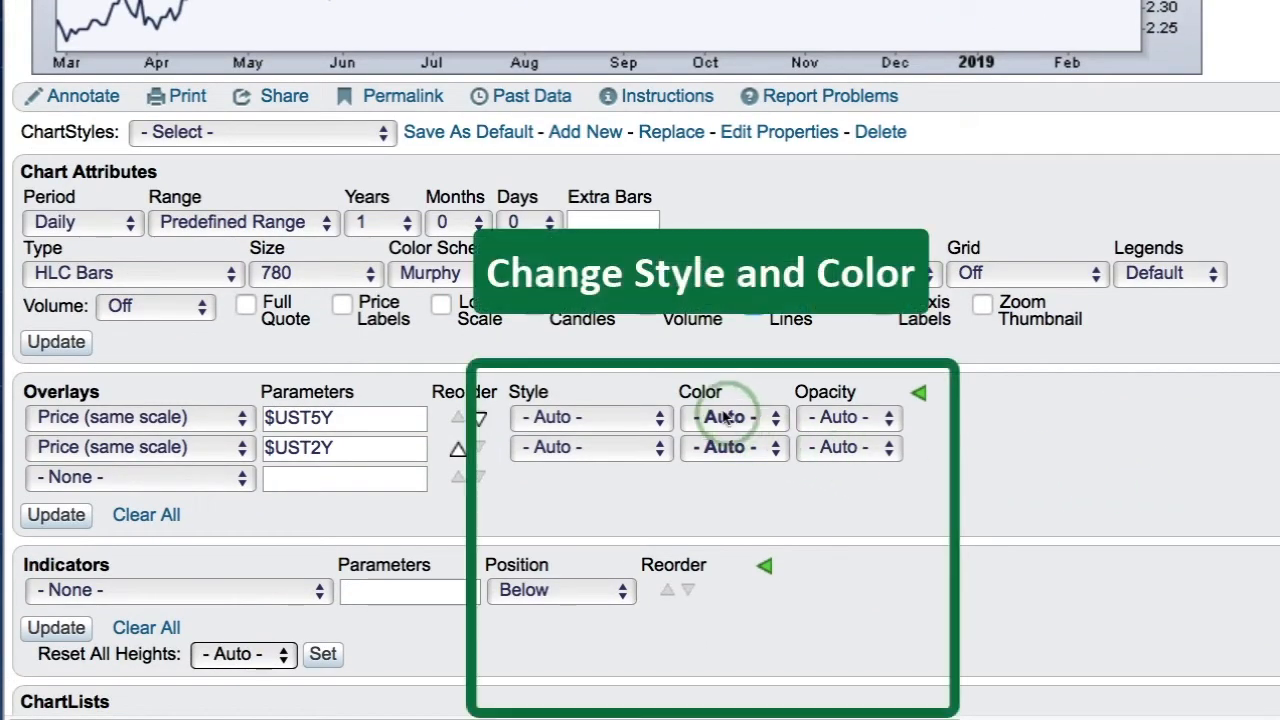
# - Colour the 5-year overlay red and the 2-year overlay green with a thick dashed line
pyautogui.click(720, 420)
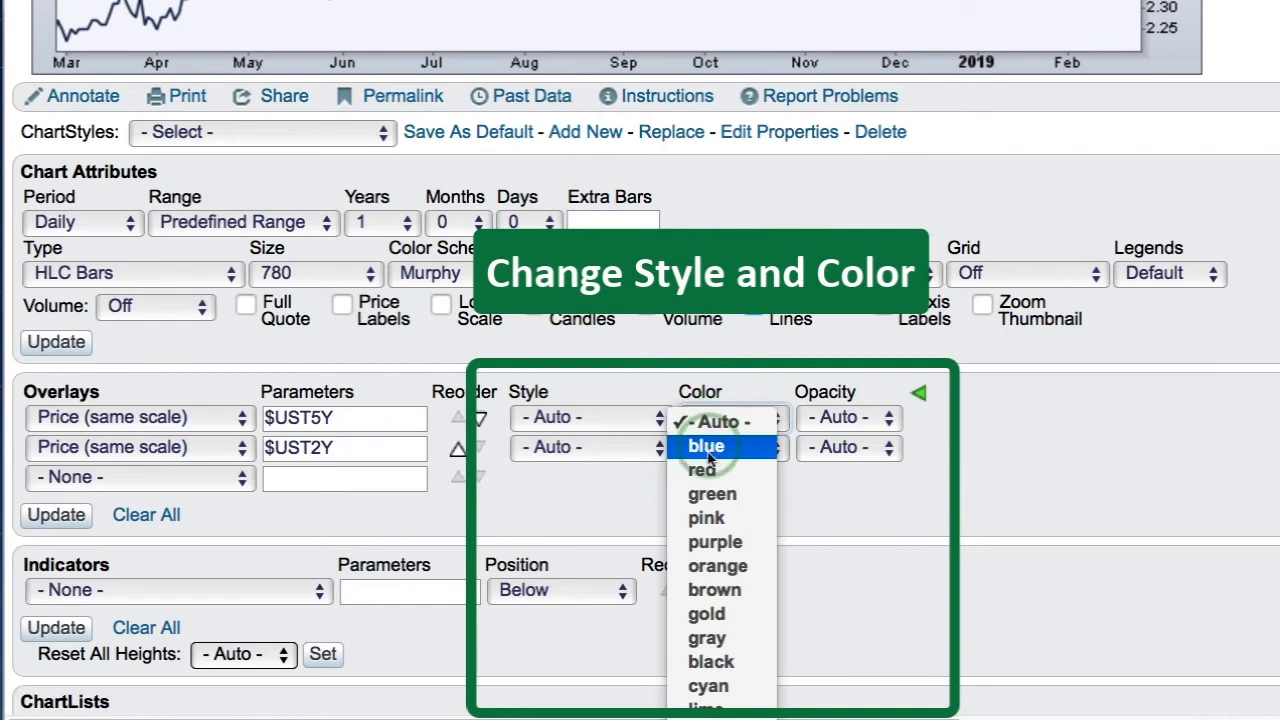
pyautogui.click(703, 470)
pyautogui.click(730, 447)
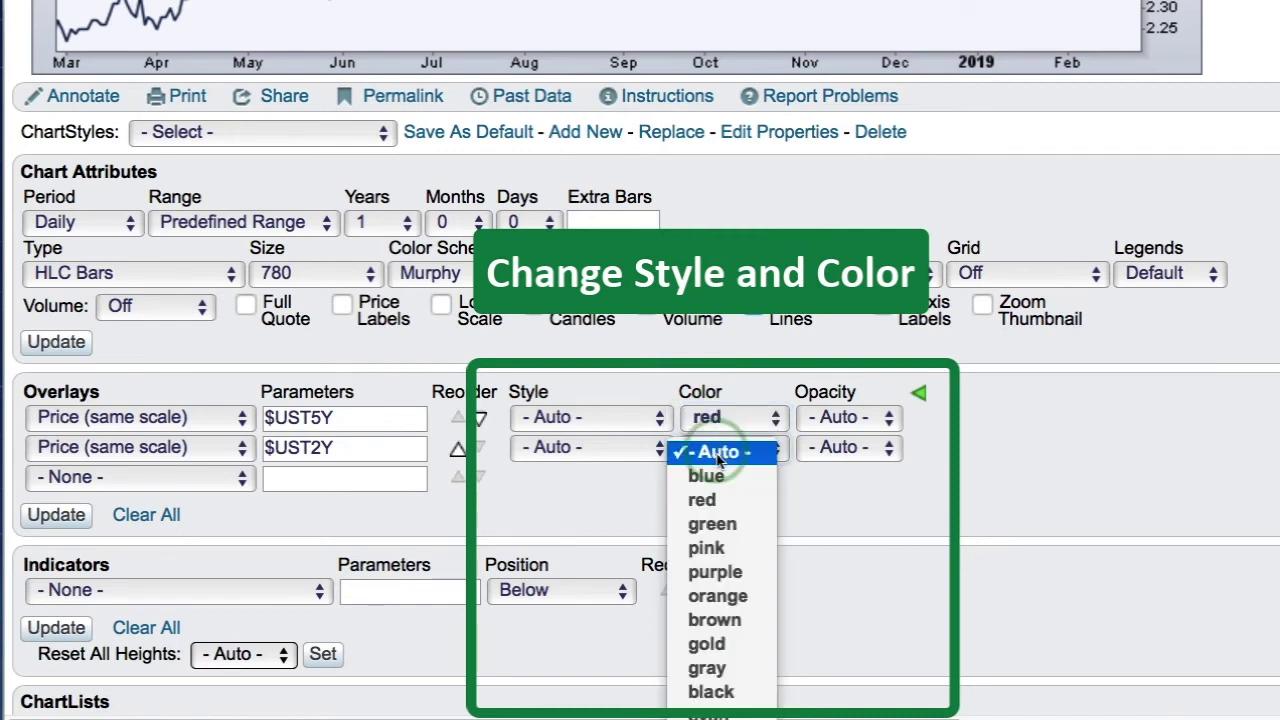
pyautogui.click(712, 524)
pyautogui.click(588, 447)
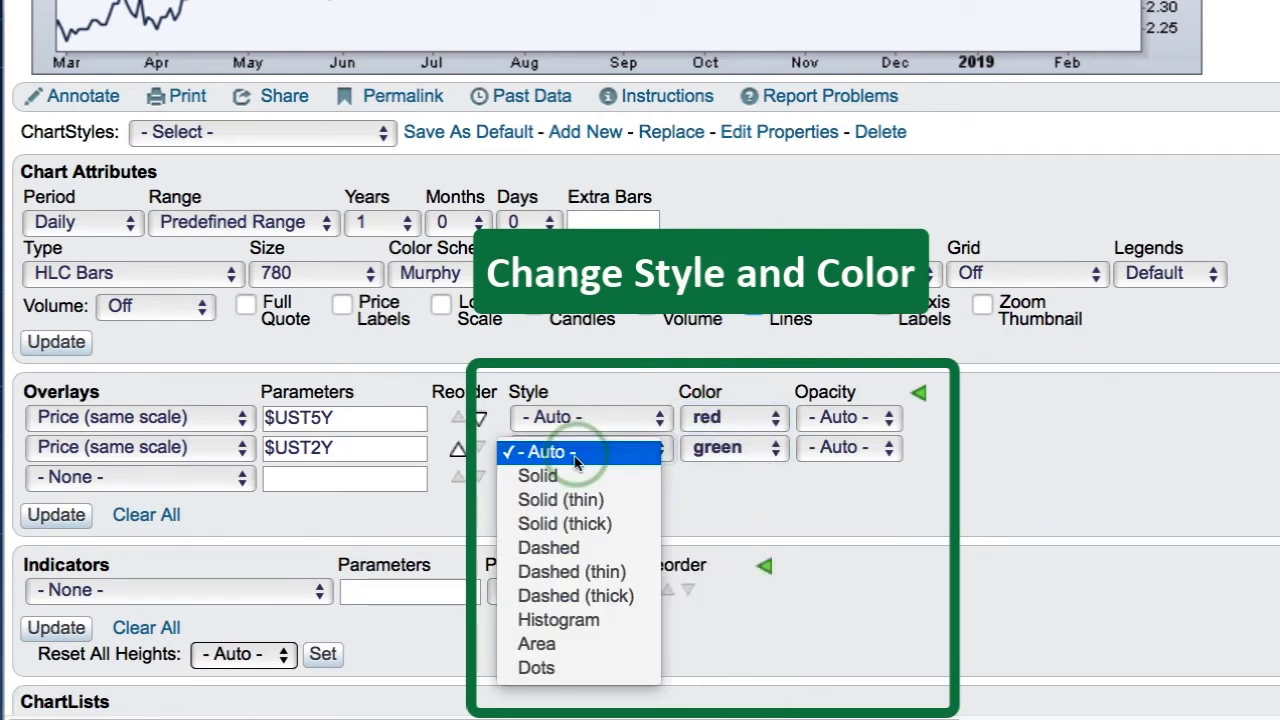
pyautogui.click(575, 596)
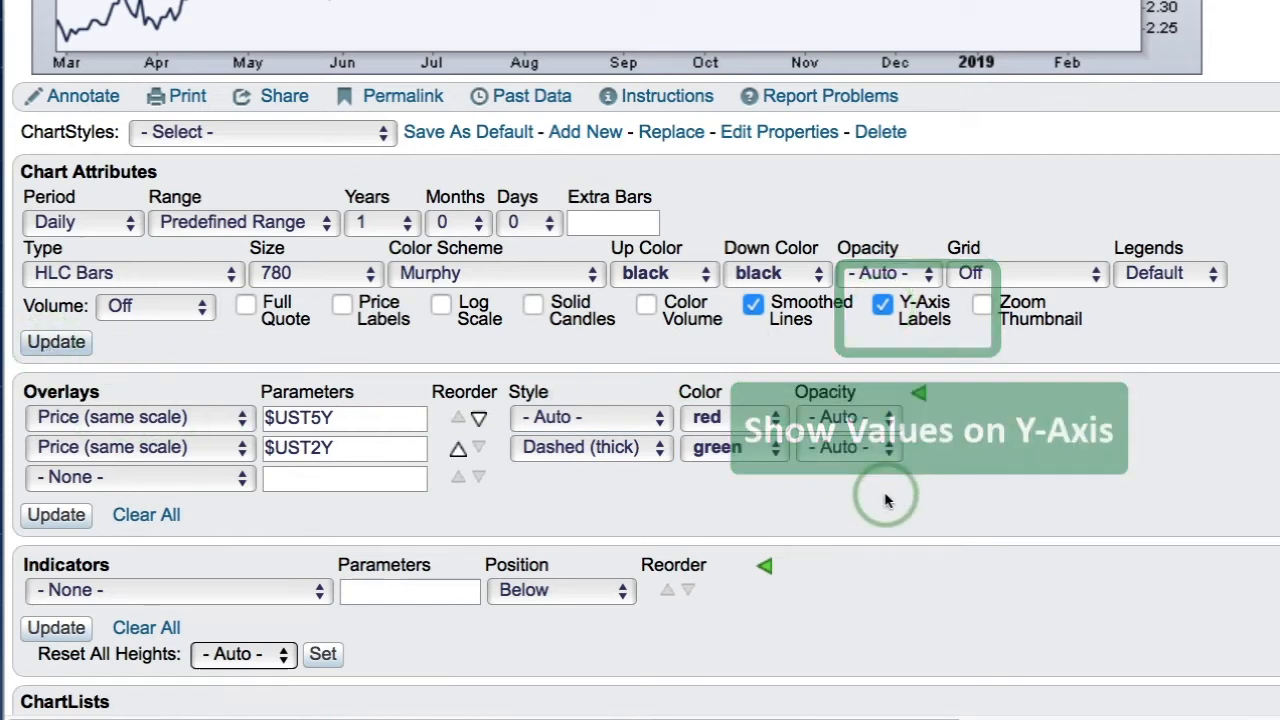
pyautogui.scroll(-3, 890, 505)
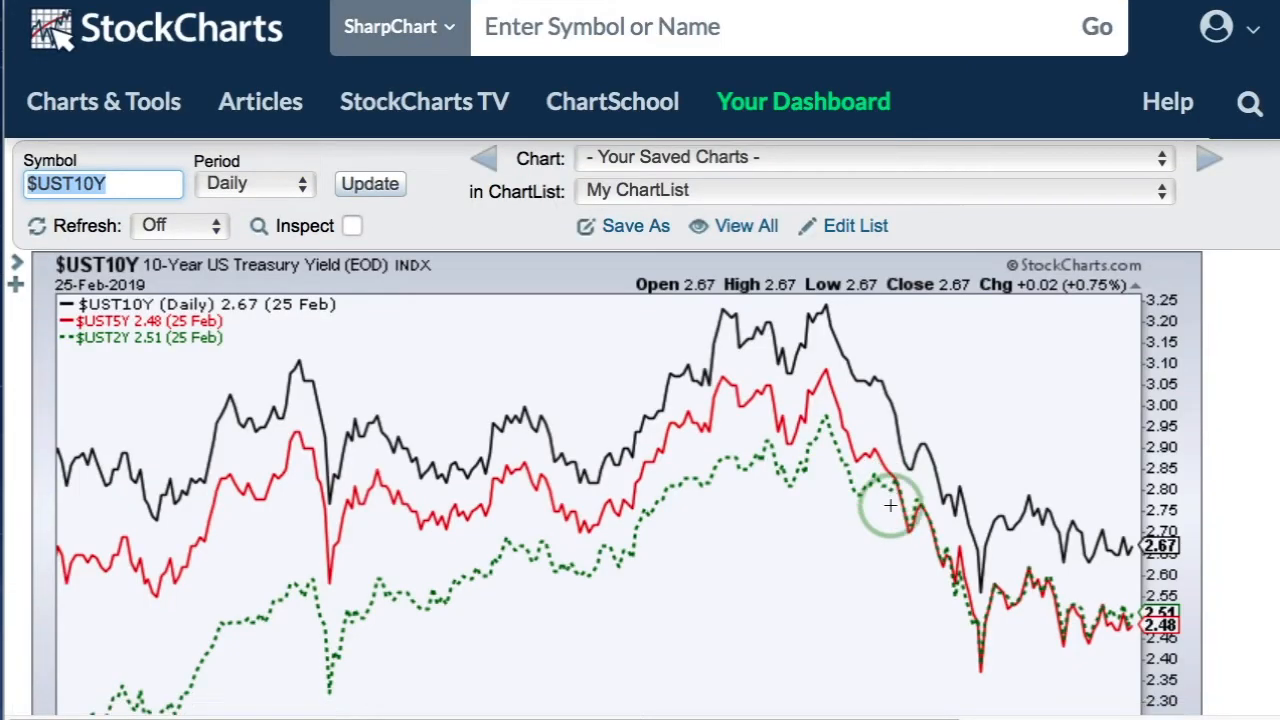
pyautogui.scroll(-2, 890, 505)
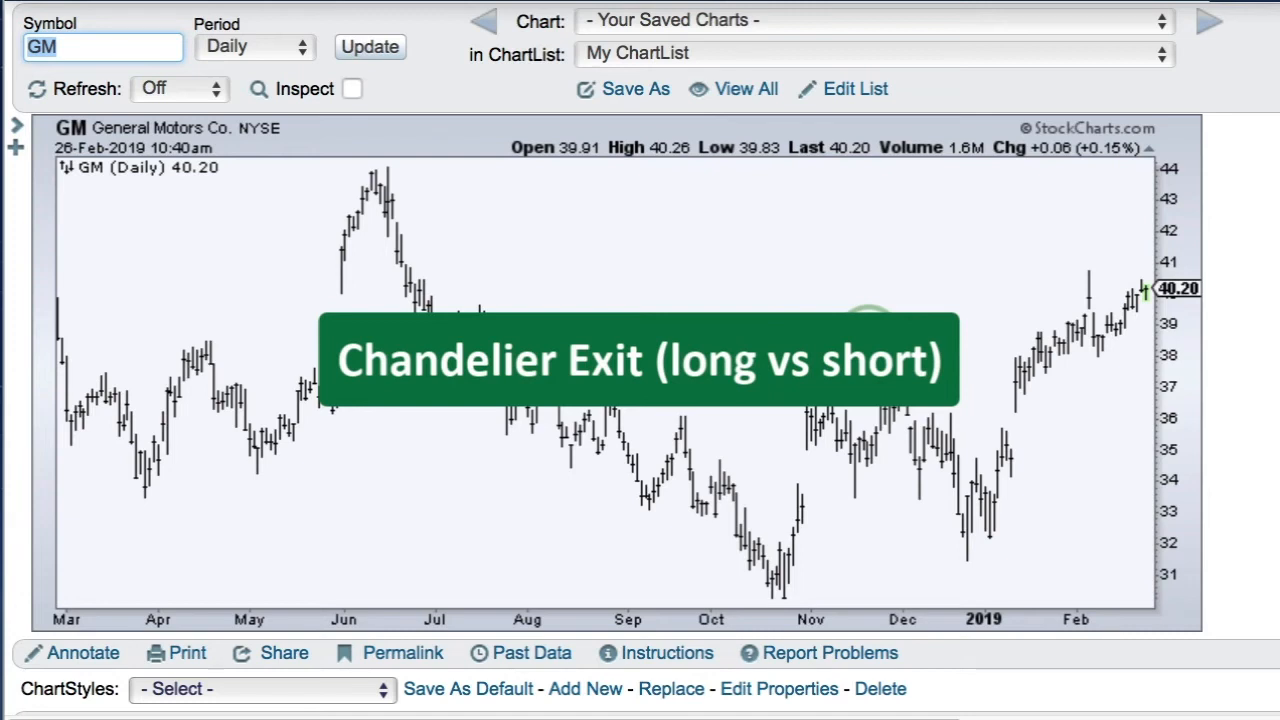
pyautogui.scroll(-5, 867, 334)
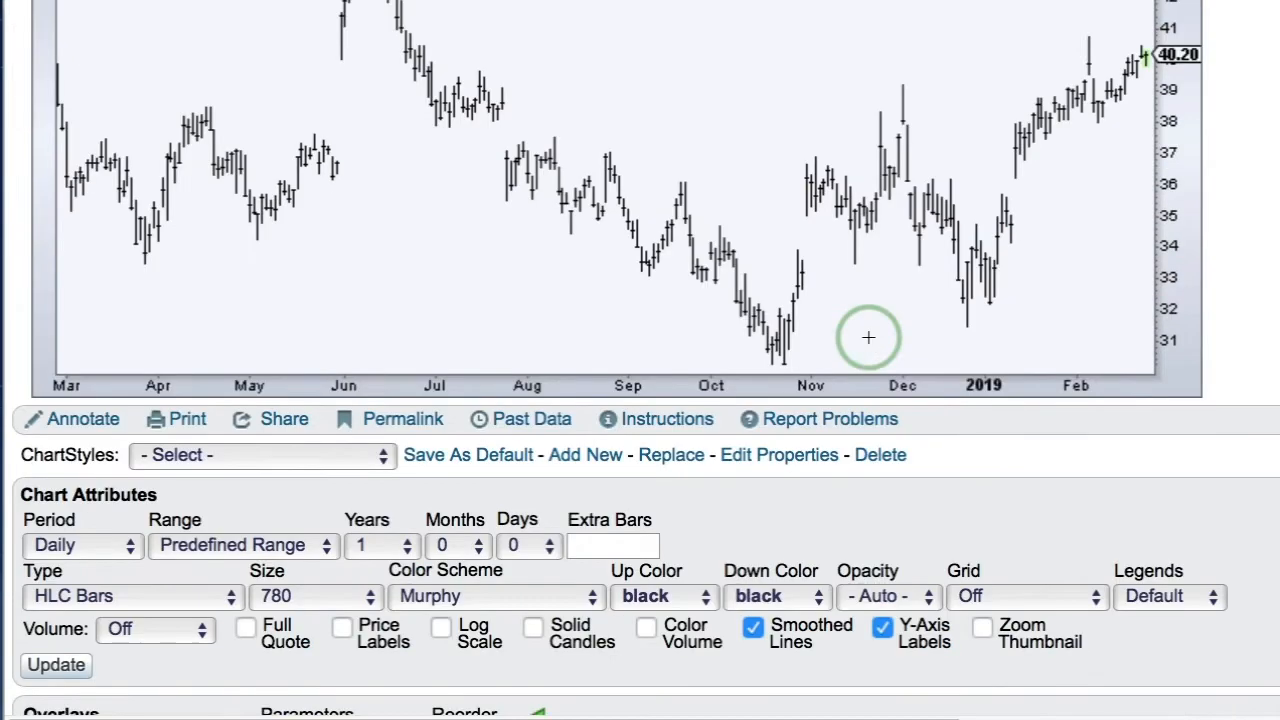
pyautogui.scroll(-3, 867, 334)
pyautogui.scroll(-3, 867, 334)
pyautogui.scroll(-2, 867, 334)
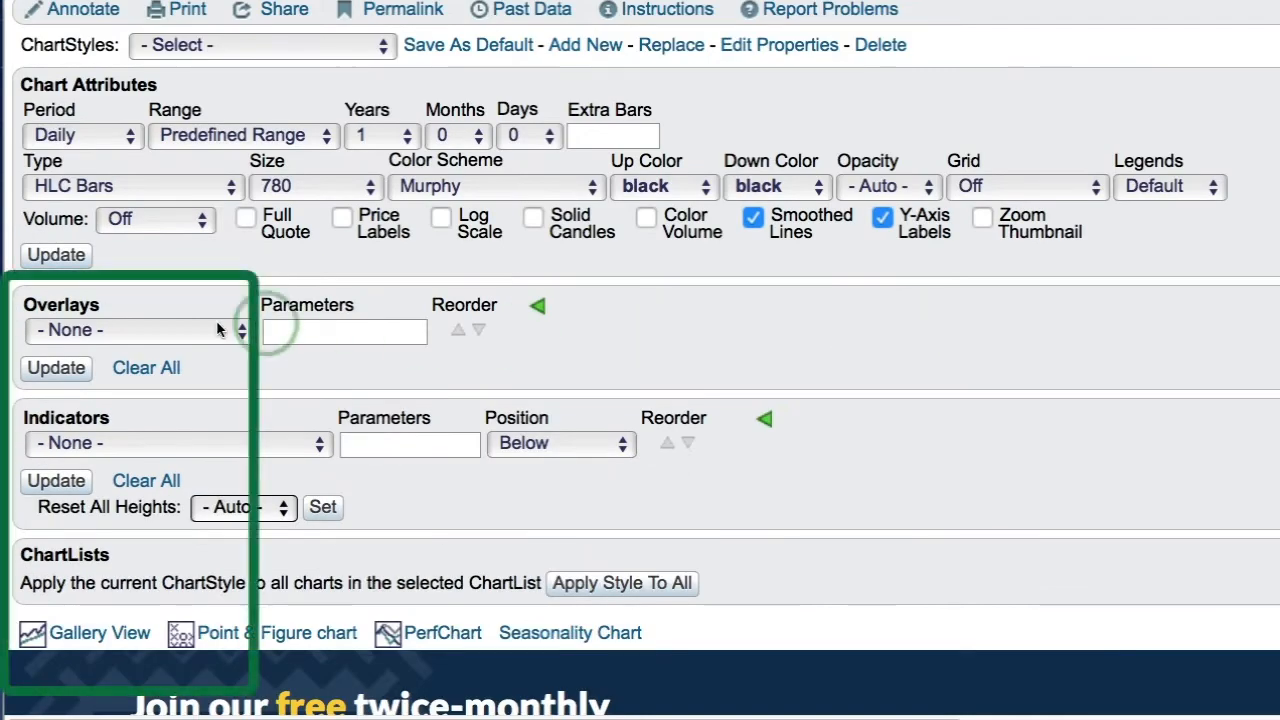
# - Choose Chandelier Exits (22,3.0,long) as the GM overlay and update the chart
pyautogui.click(140, 330)
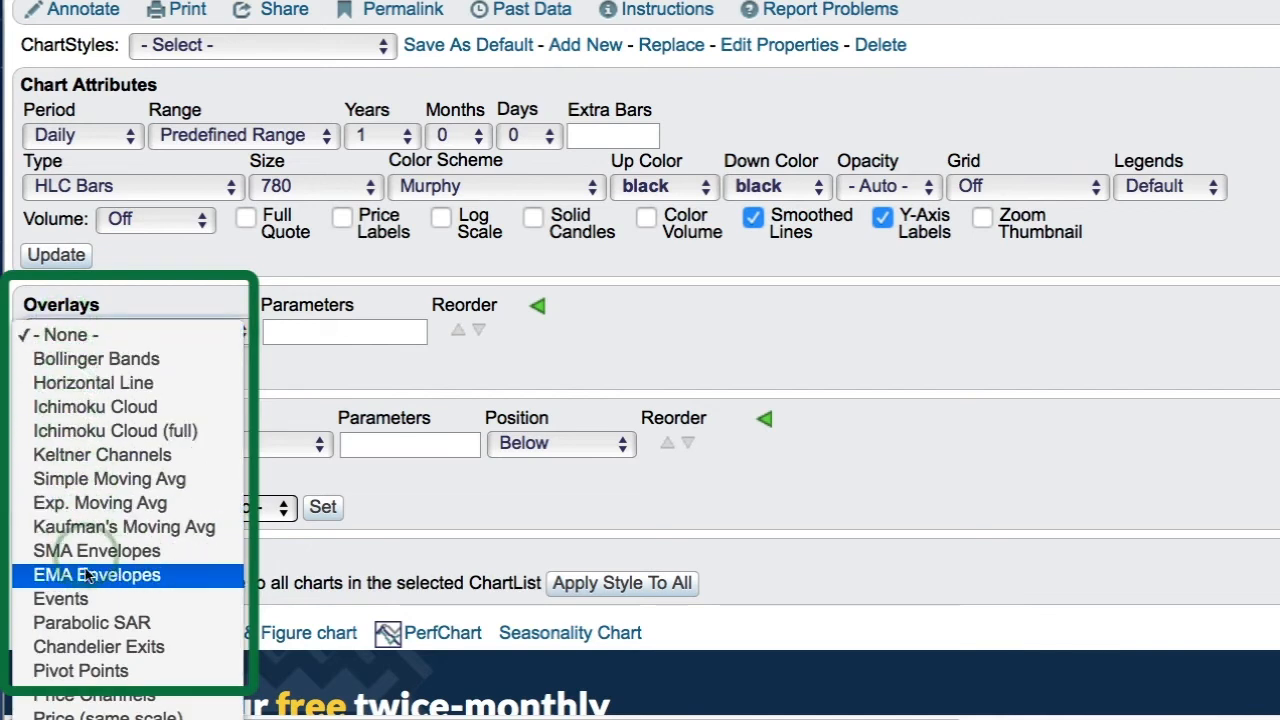
pyautogui.click(98, 646)
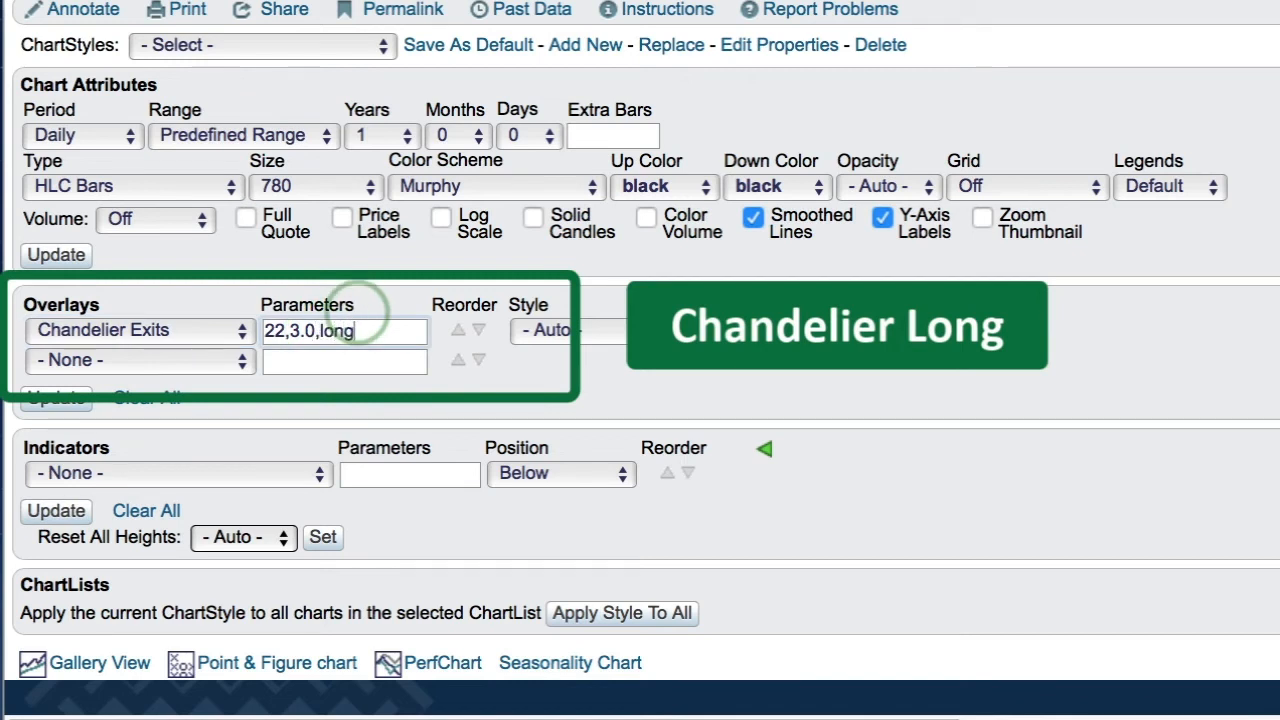
pyautogui.click(56, 397)
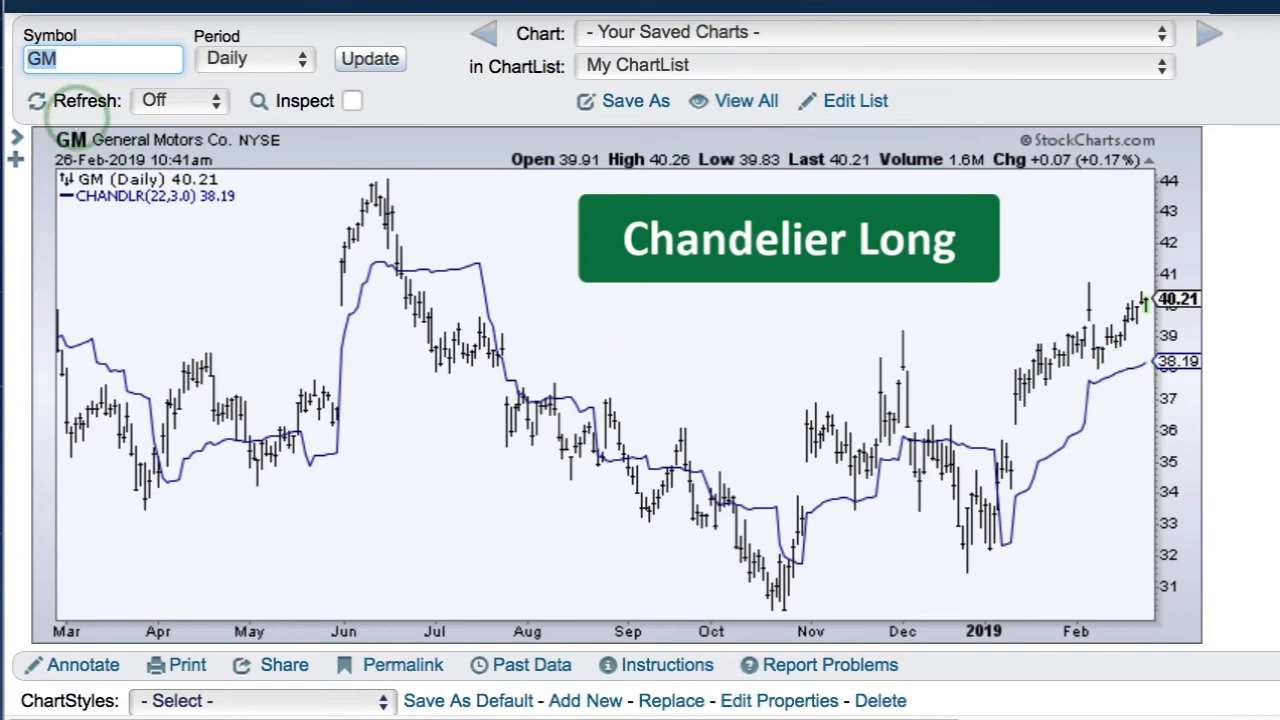
pyautogui.write('tsla')
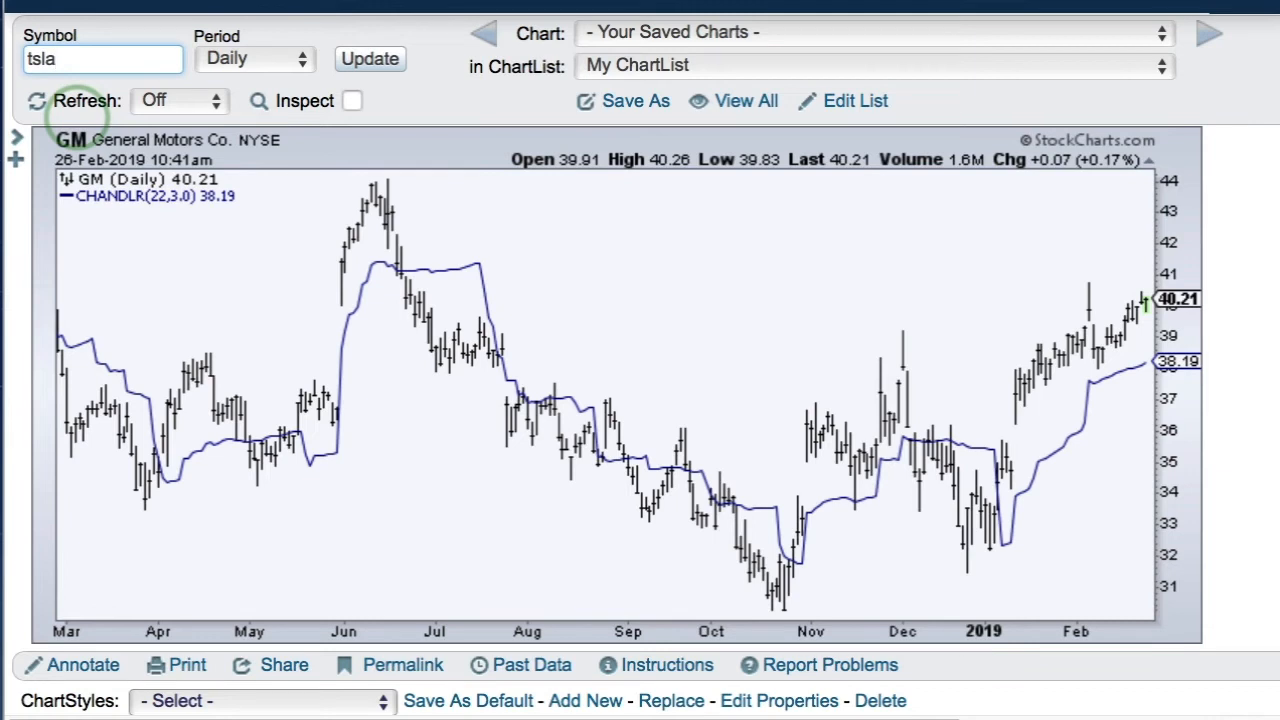
# - Load TSLA and set its Chandelier Exits overlay to 22,3.0,short
pyautogui.click(370, 58)
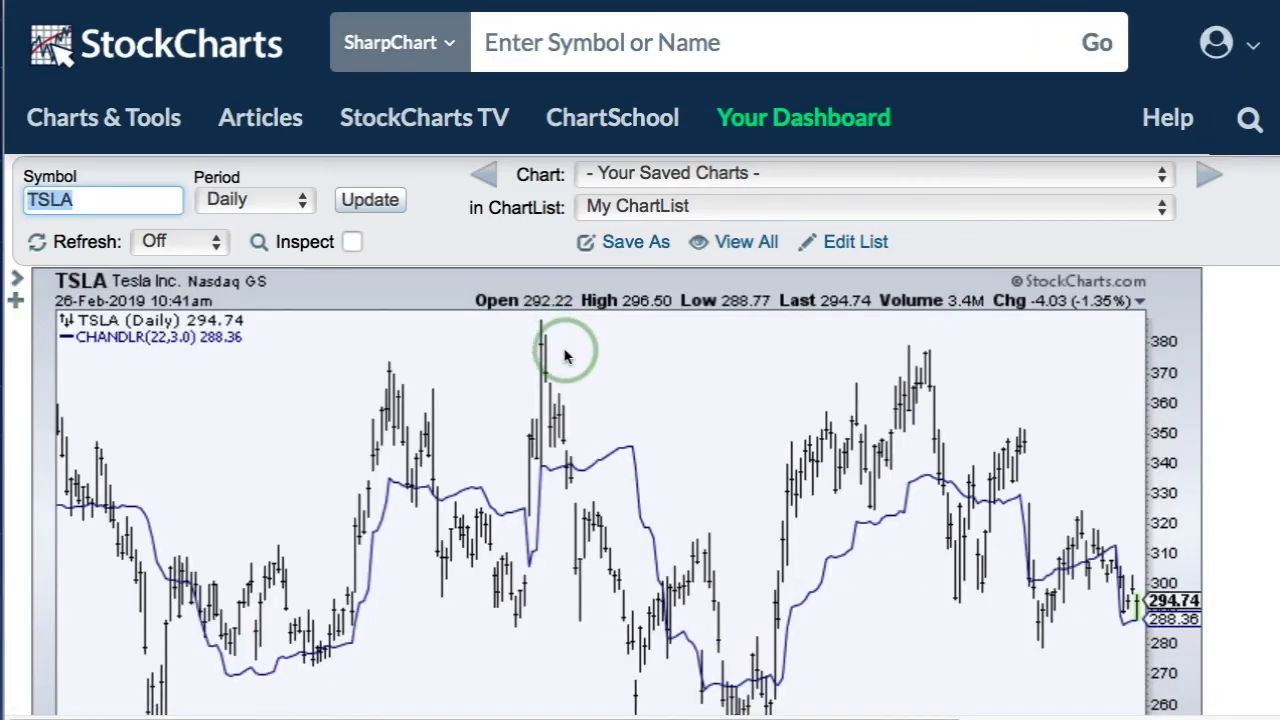
pyautogui.scroll(-2, 565, 356)
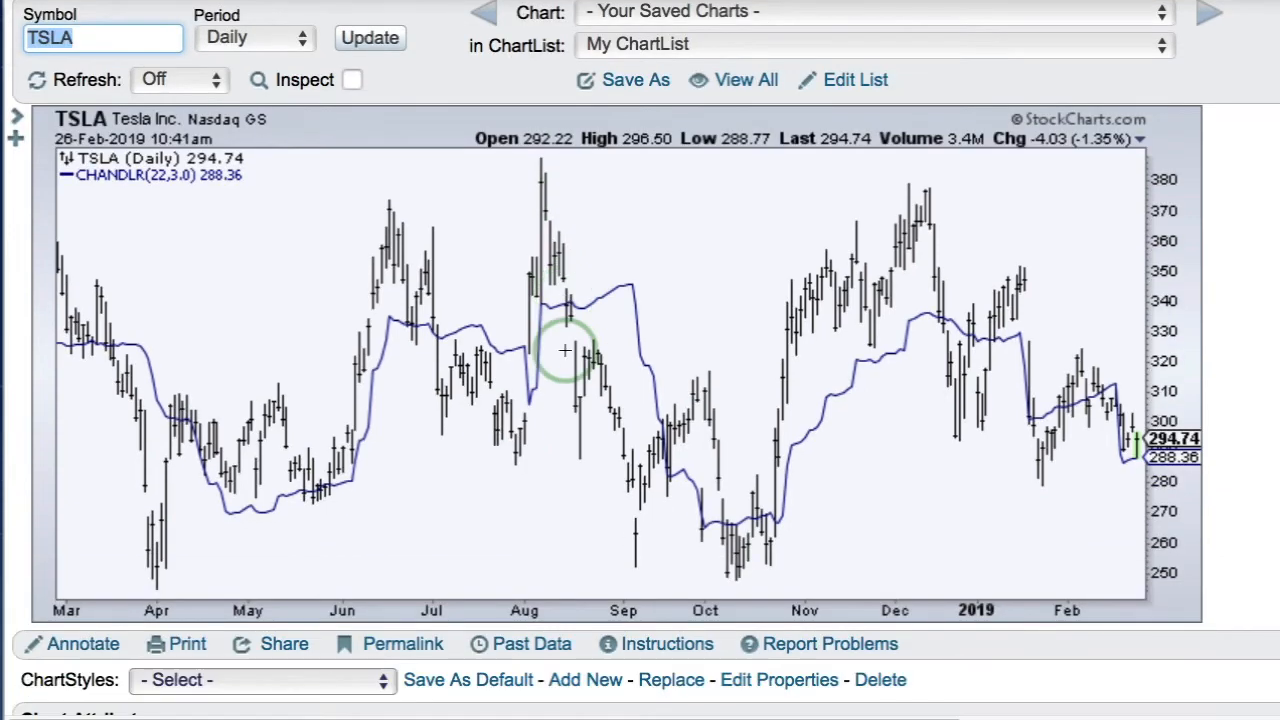
pyautogui.scroll(-3, 565, 350)
pyautogui.scroll(-3, 565, 350)
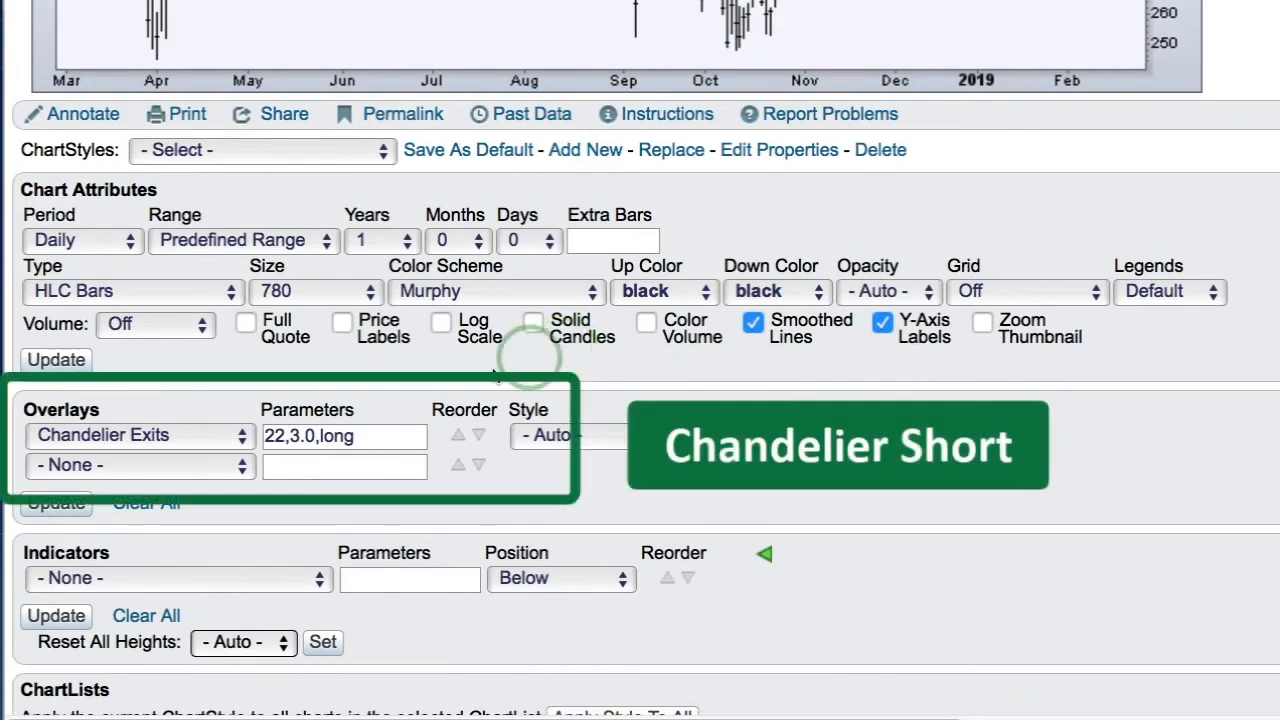
pyautogui.click(395, 434)
pyautogui.press('BackSpace')
pyautogui.write('short')
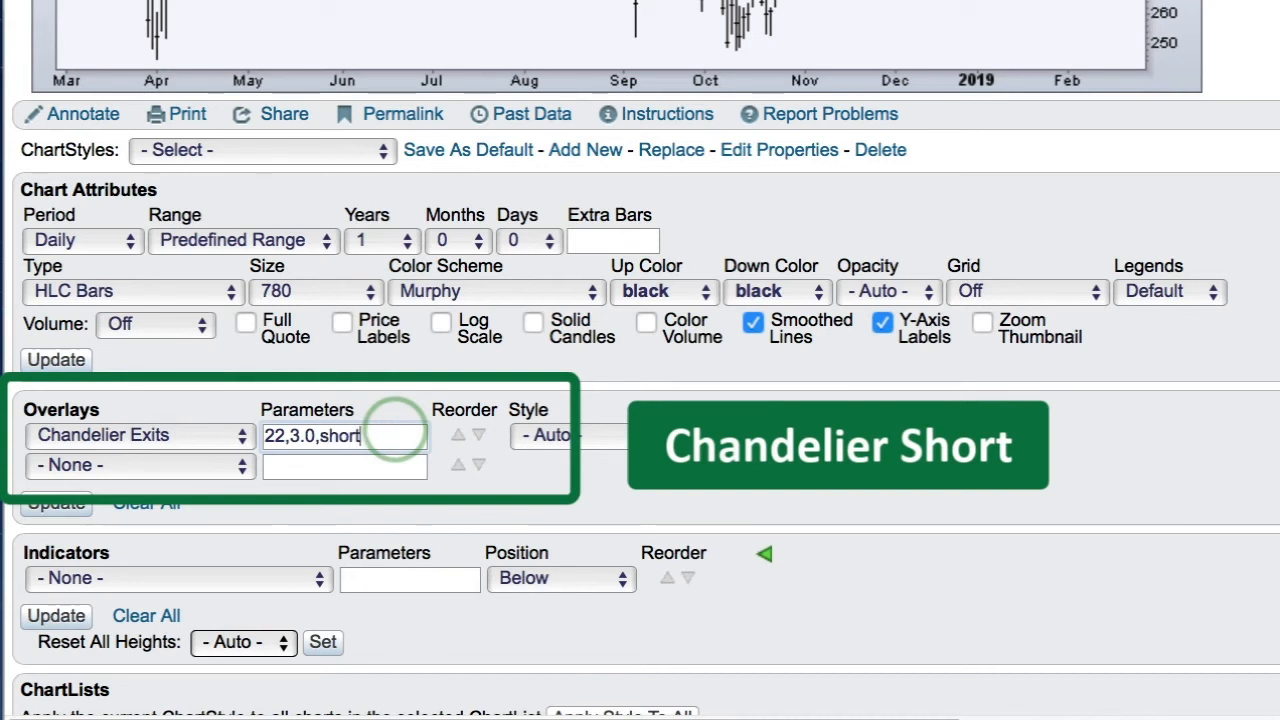
pyautogui.press('Return')
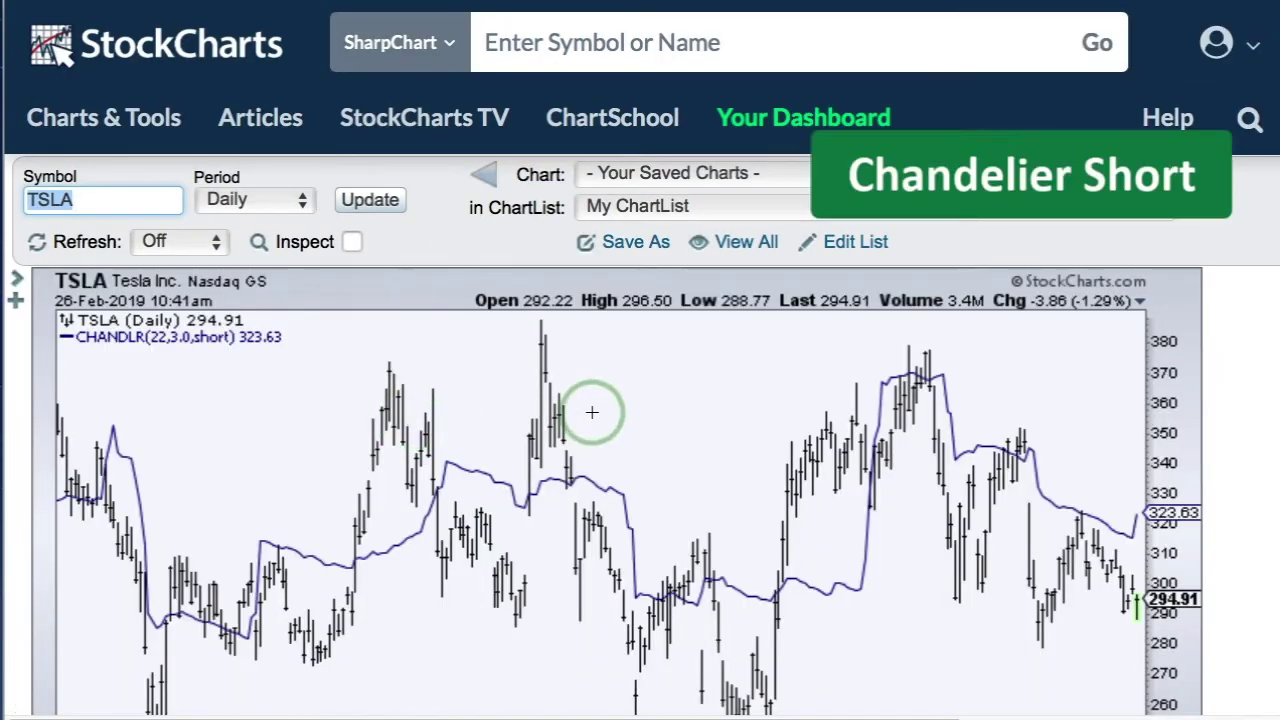
pyautogui.scroll(-3, 591, 412)
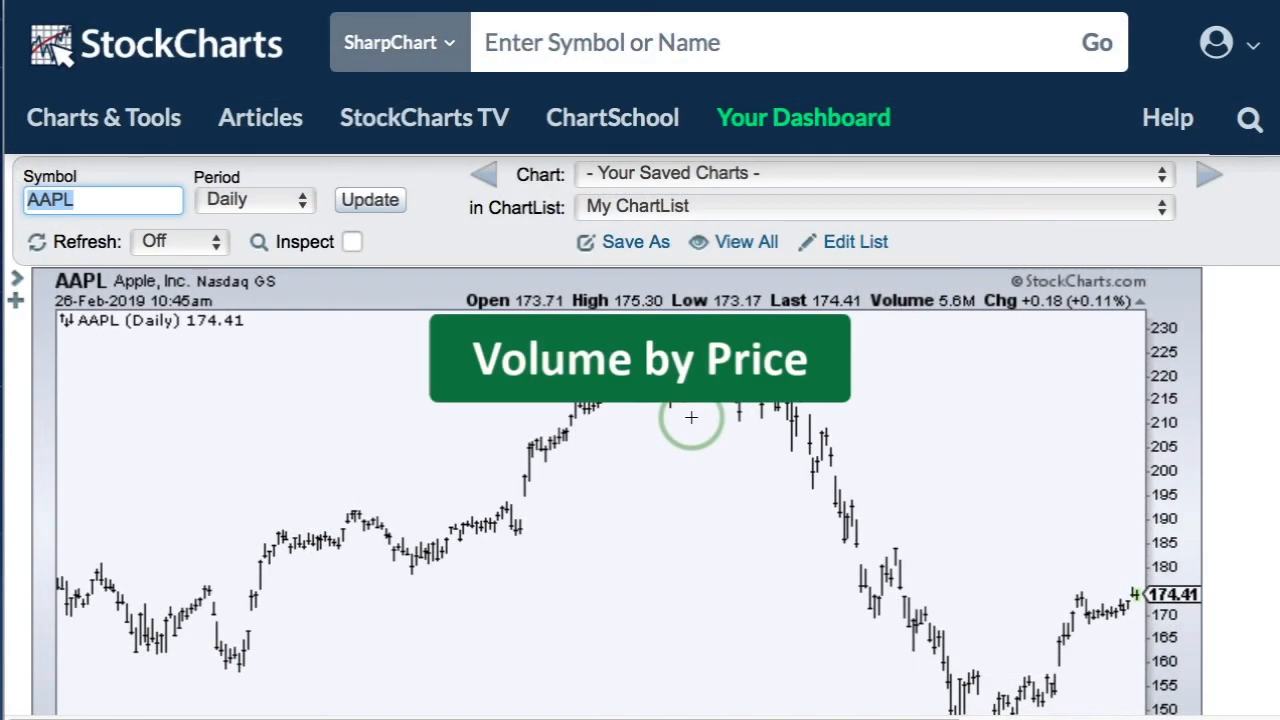
pyautogui.scroll(-5, 690, 417)
pyautogui.scroll(-5, 690, 417)
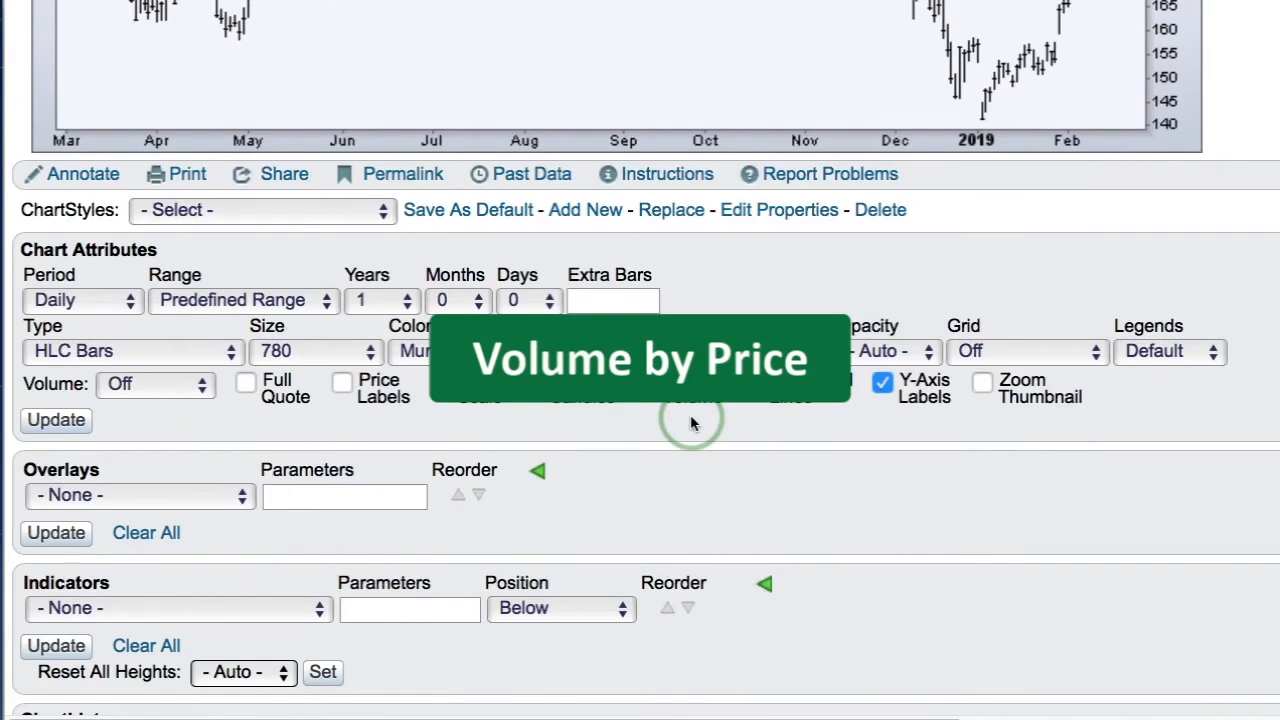
pyautogui.scroll(-2, 690, 417)
pyautogui.scroll(-1, 690, 420)
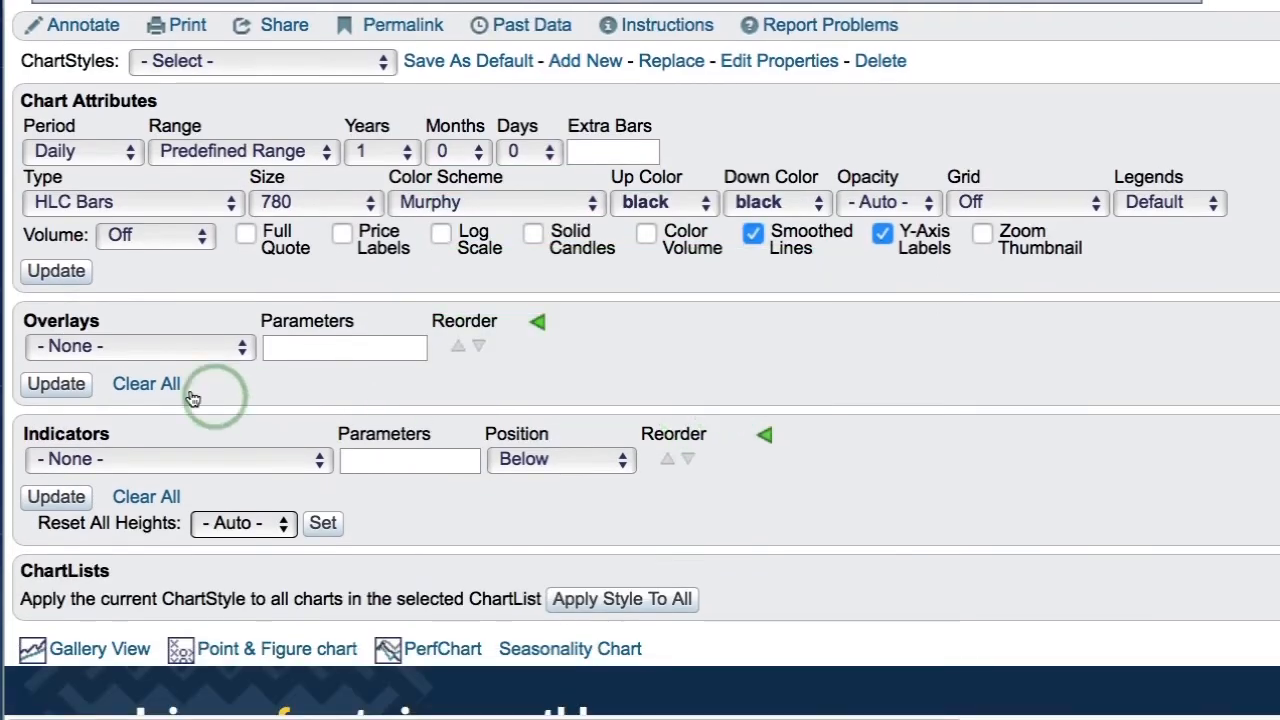
# - Add a Volume by Price overlay to AAPL with opacity 0.3 and redraw
pyautogui.click(135, 413)
pyautogui.scroll(-3, 117, 417)
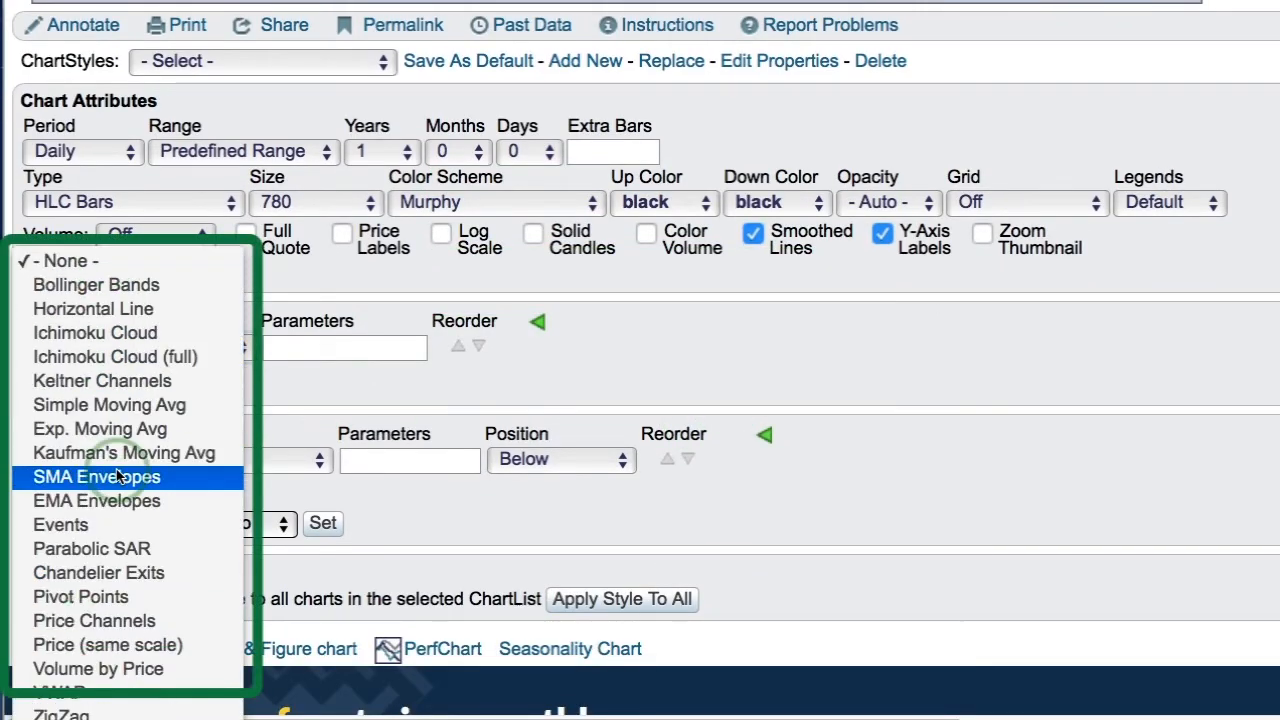
pyautogui.click(98, 668)
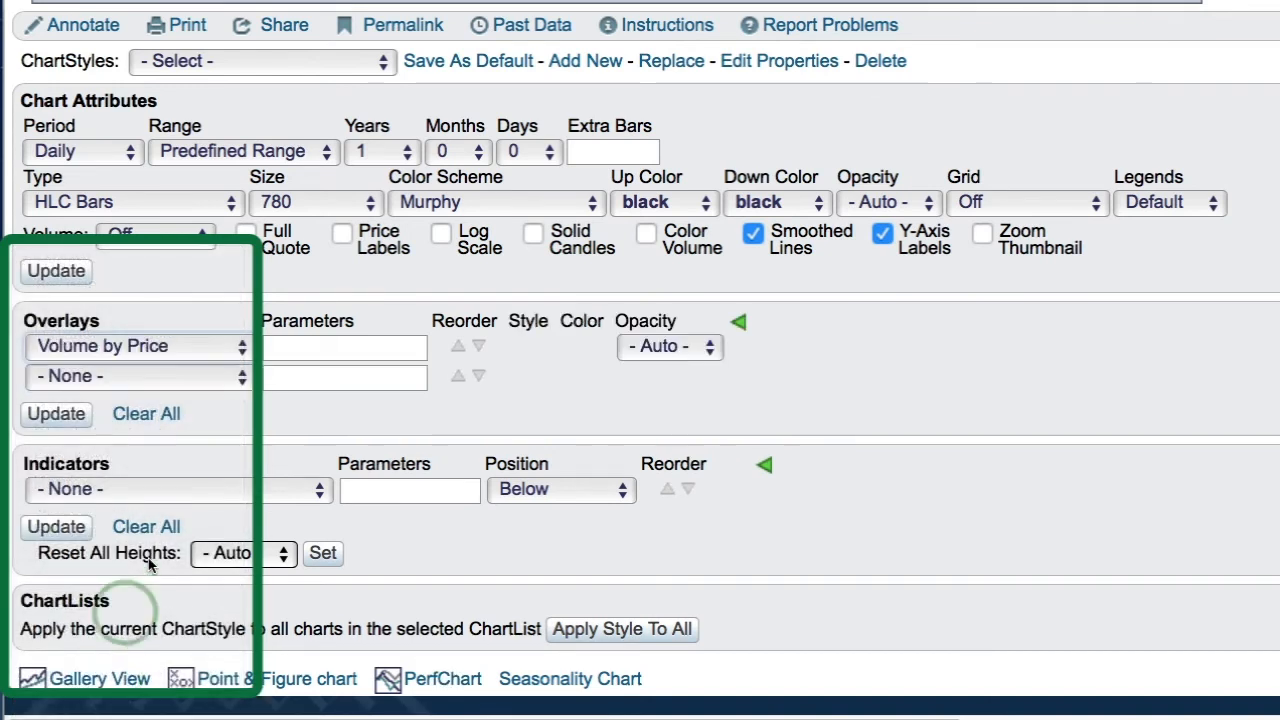
pyautogui.click(316, 345)
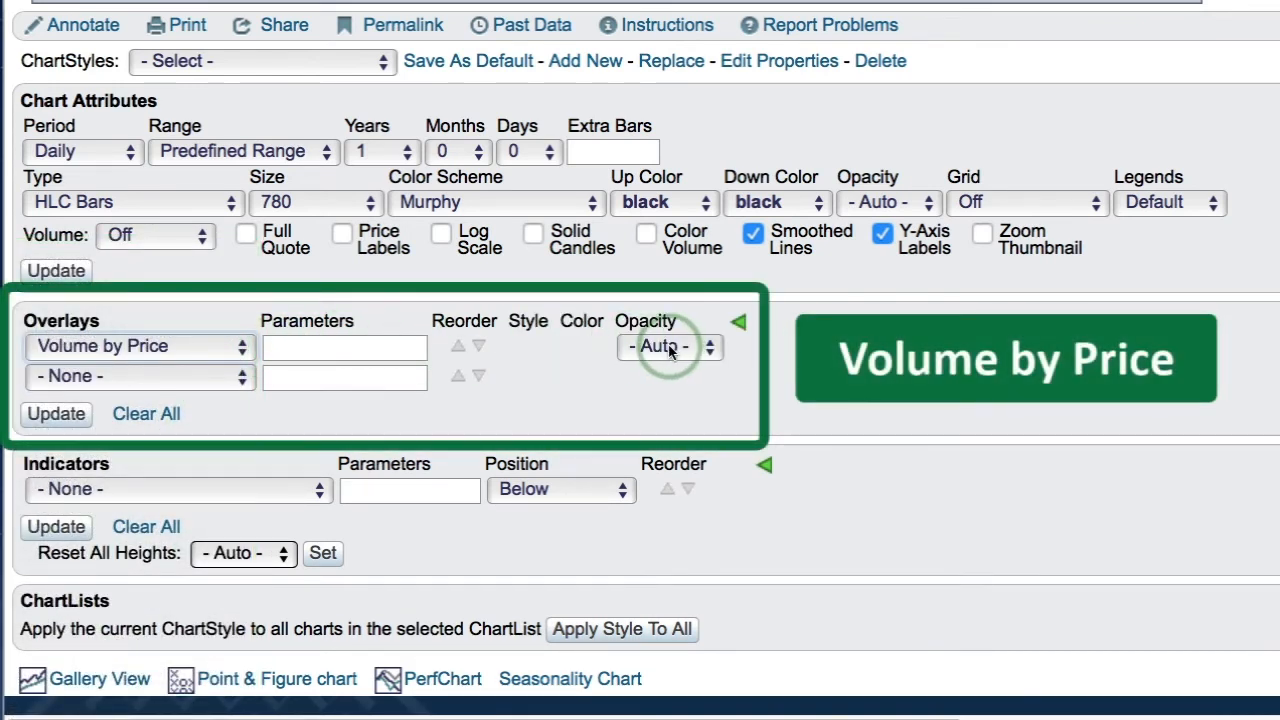
pyautogui.click(670, 347)
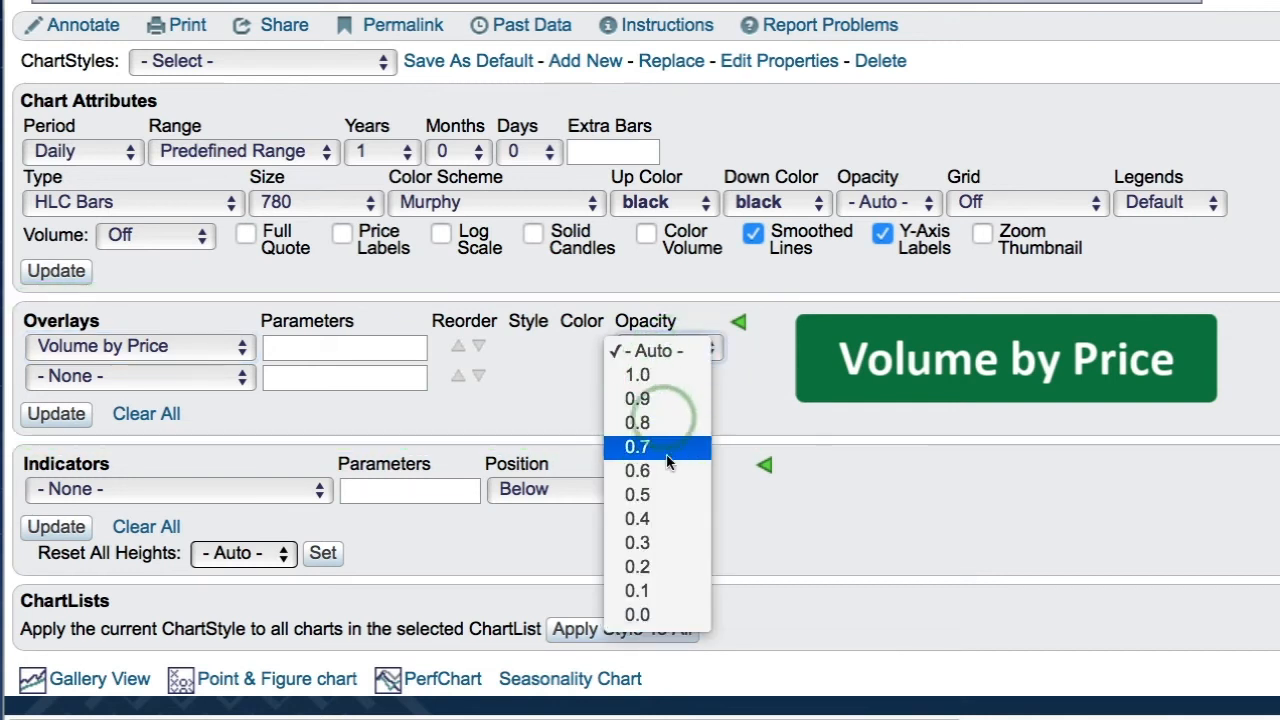
pyautogui.click(648, 542)
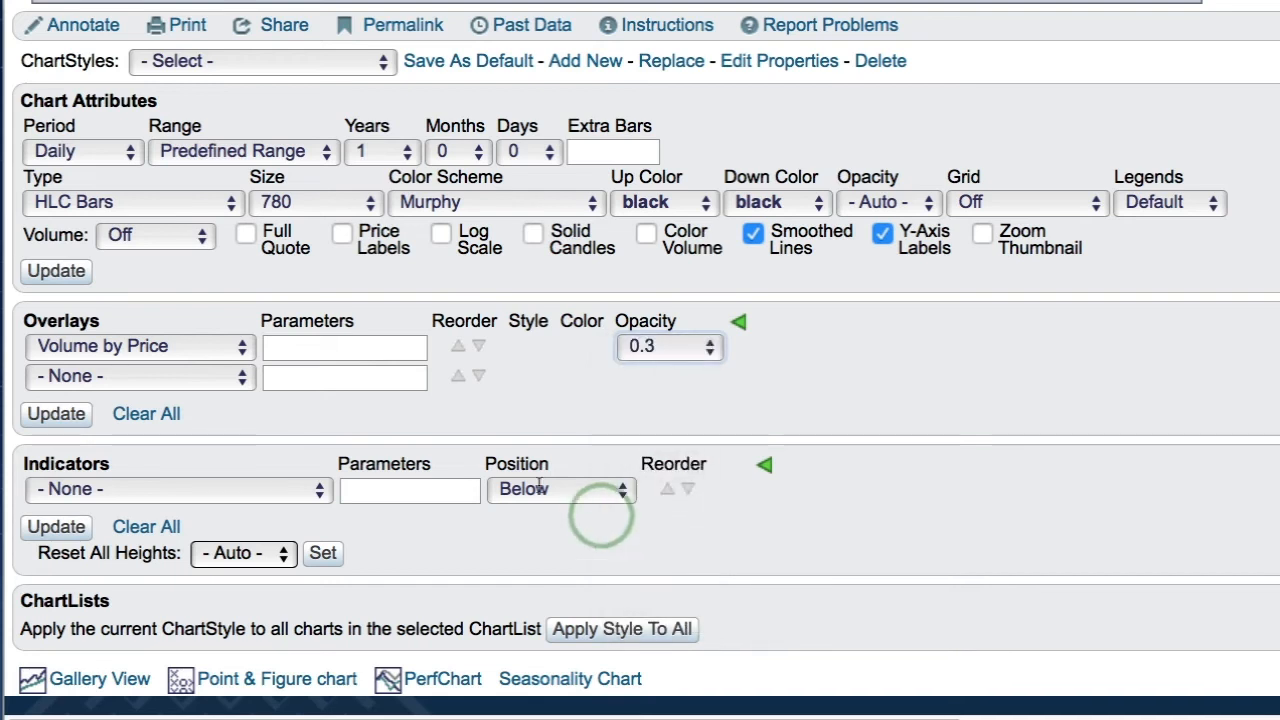
pyautogui.click(56, 270)
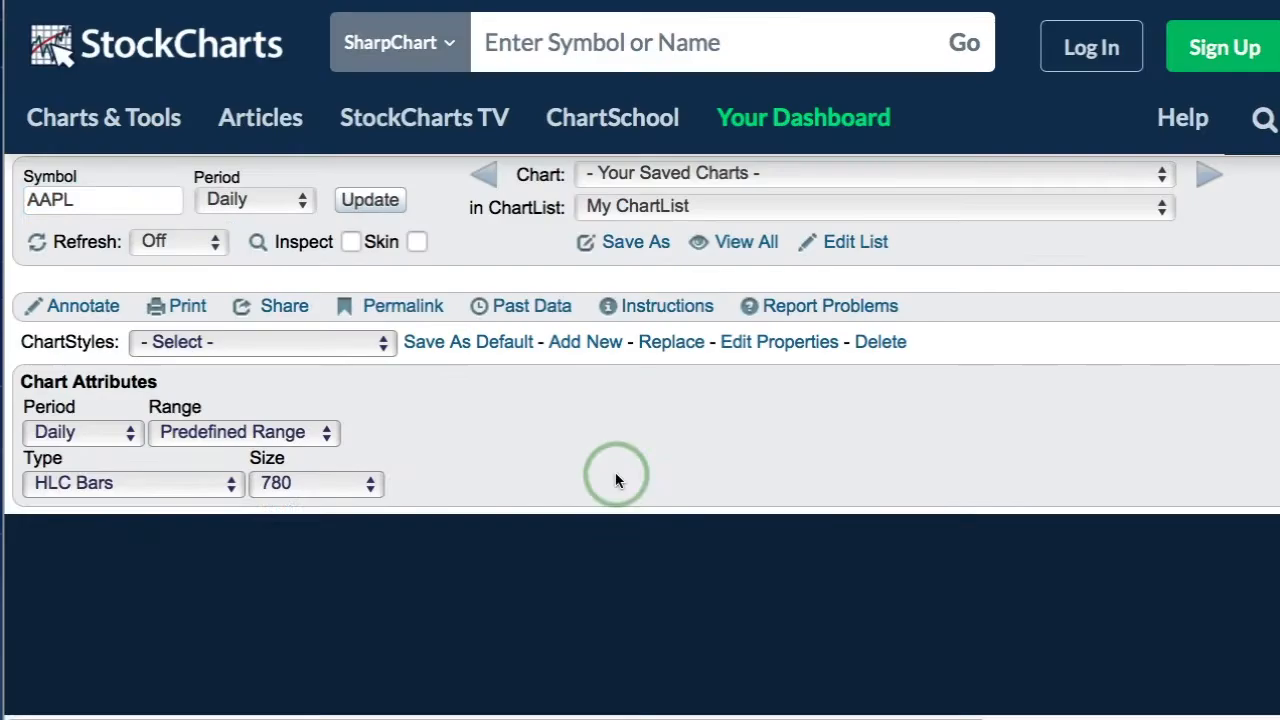
pyautogui.scroll(-3, 632, 472)
pyautogui.scroll(-3, 632, 472)
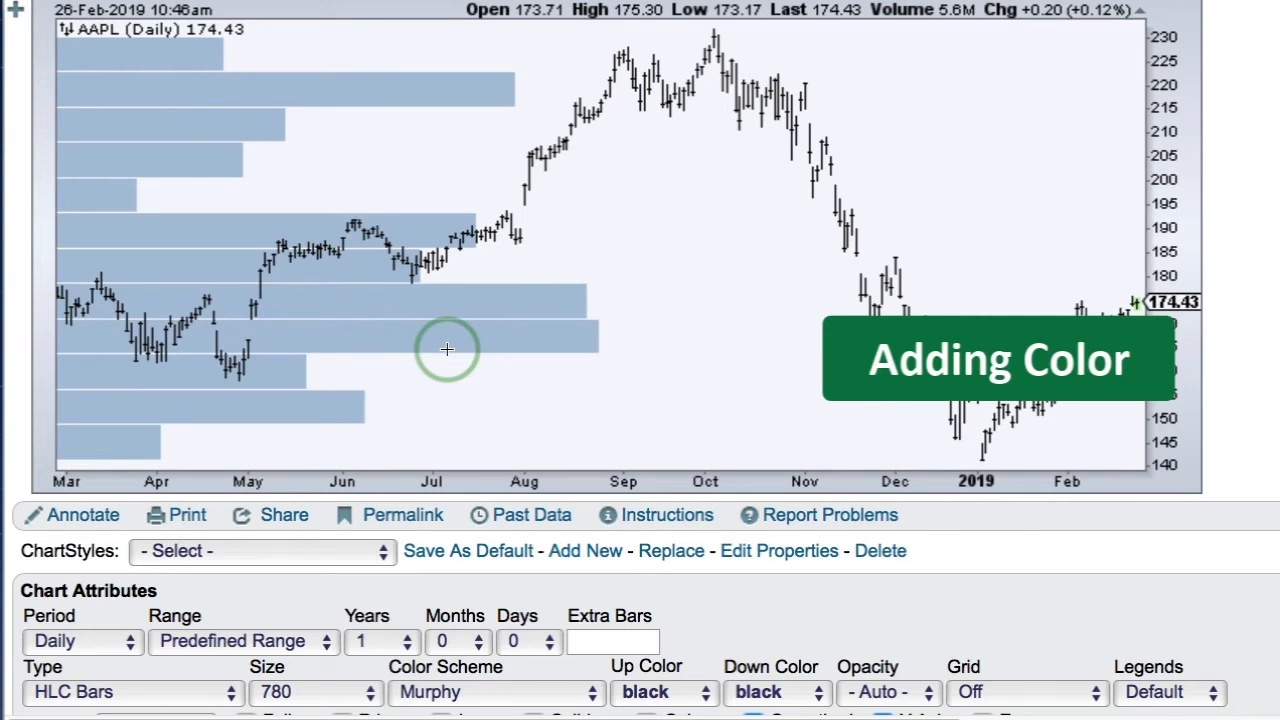
pyautogui.scroll(-3, 446, 348)
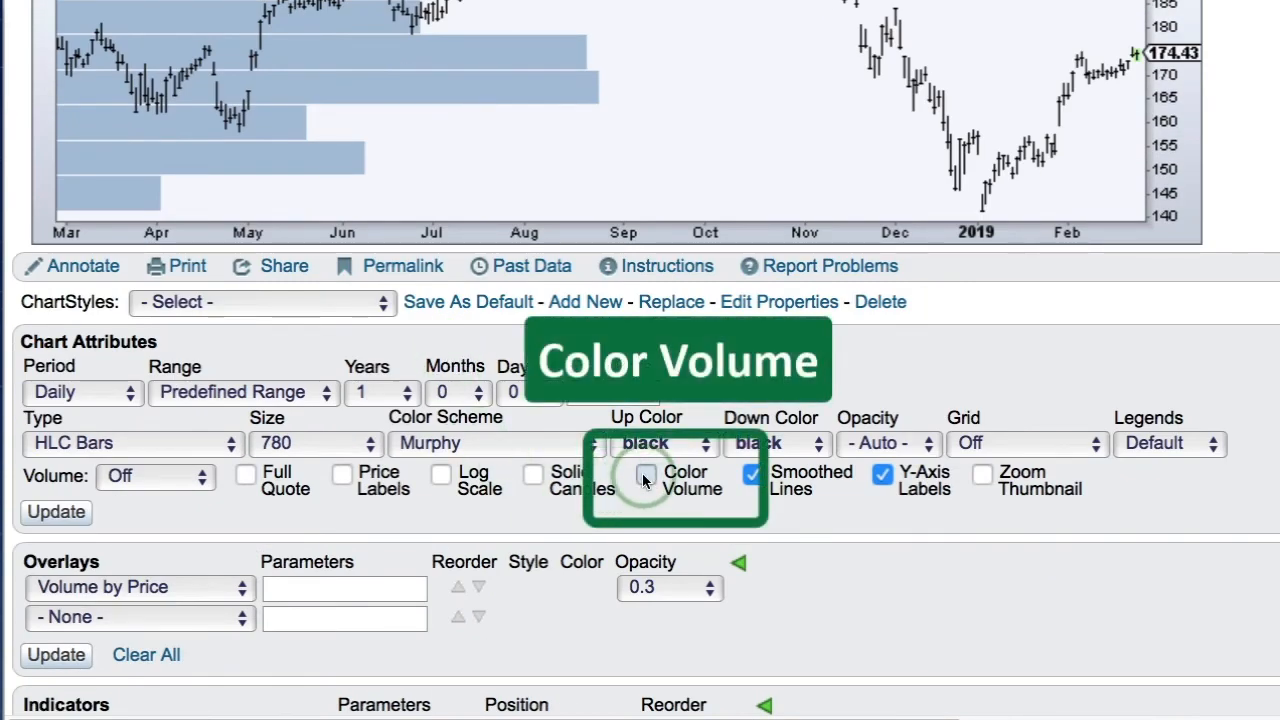
# - Turn on Color Volume so AAPL's Volume by Price bars split green and red
pyautogui.click(56, 511)
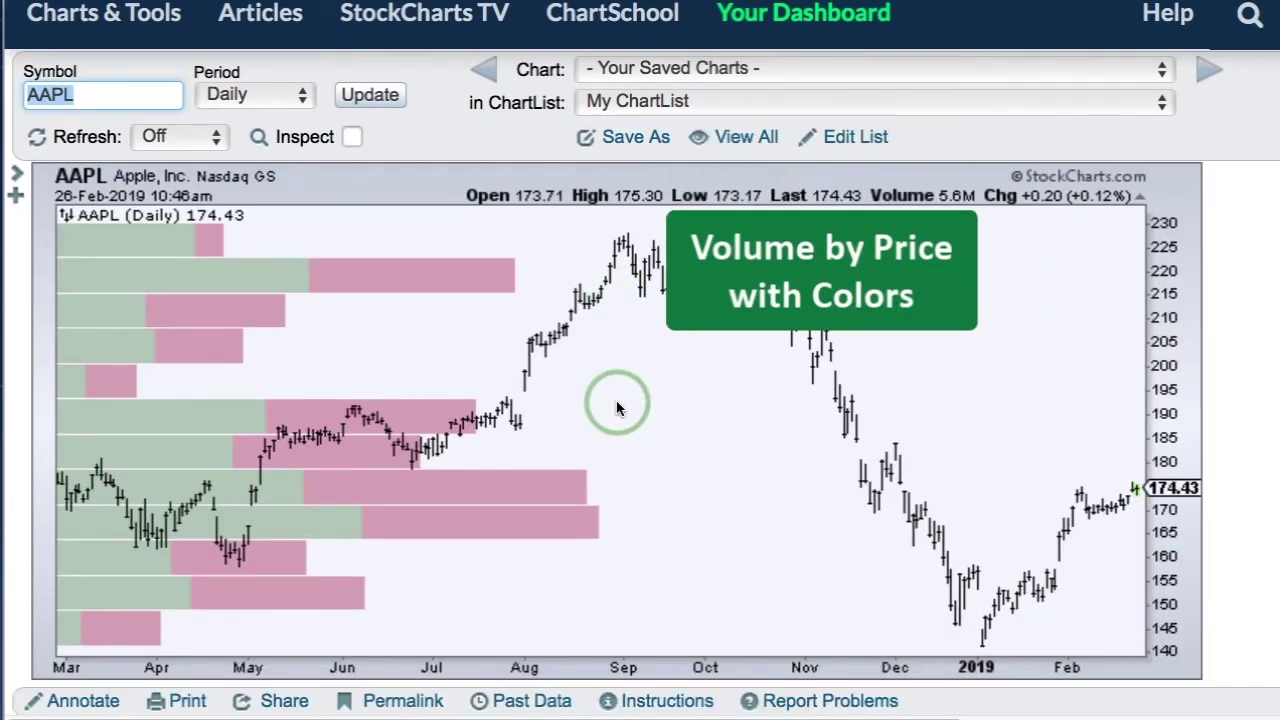
pyautogui.scroll(-3, 618, 407)
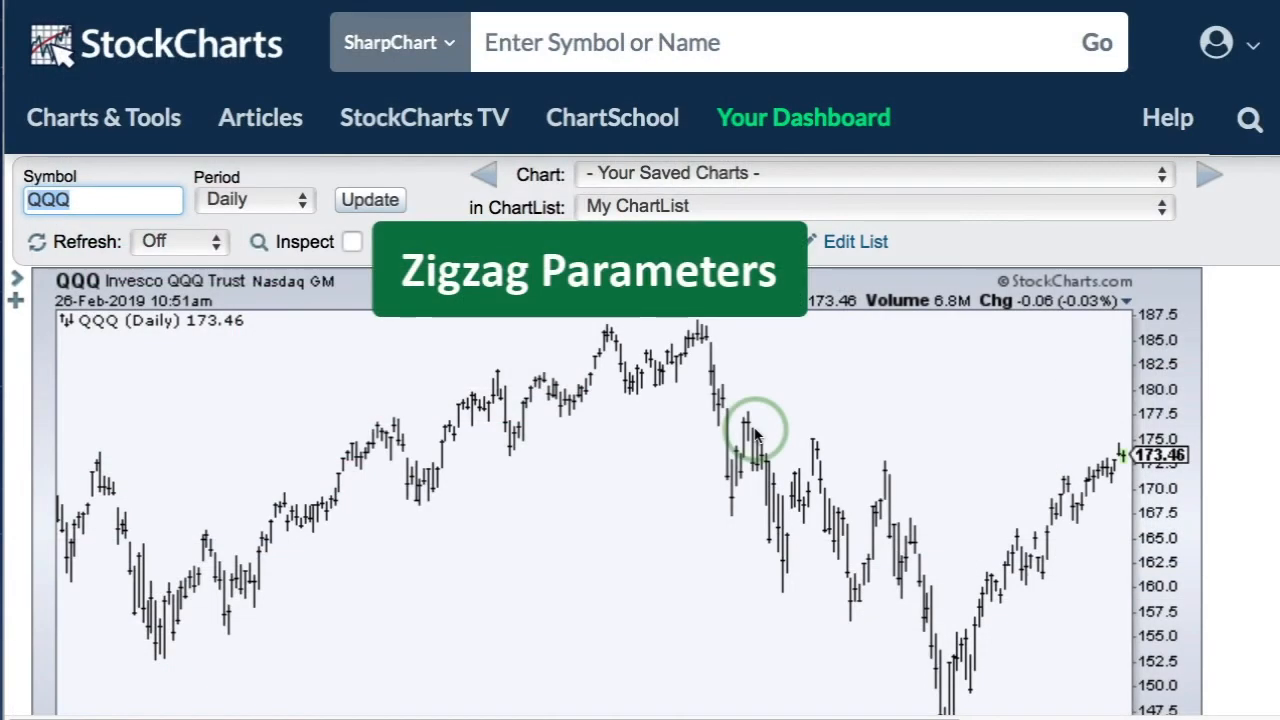
pyautogui.scroll(-5, 752, 425)
pyautogui.scroll(-5, 752, 425)
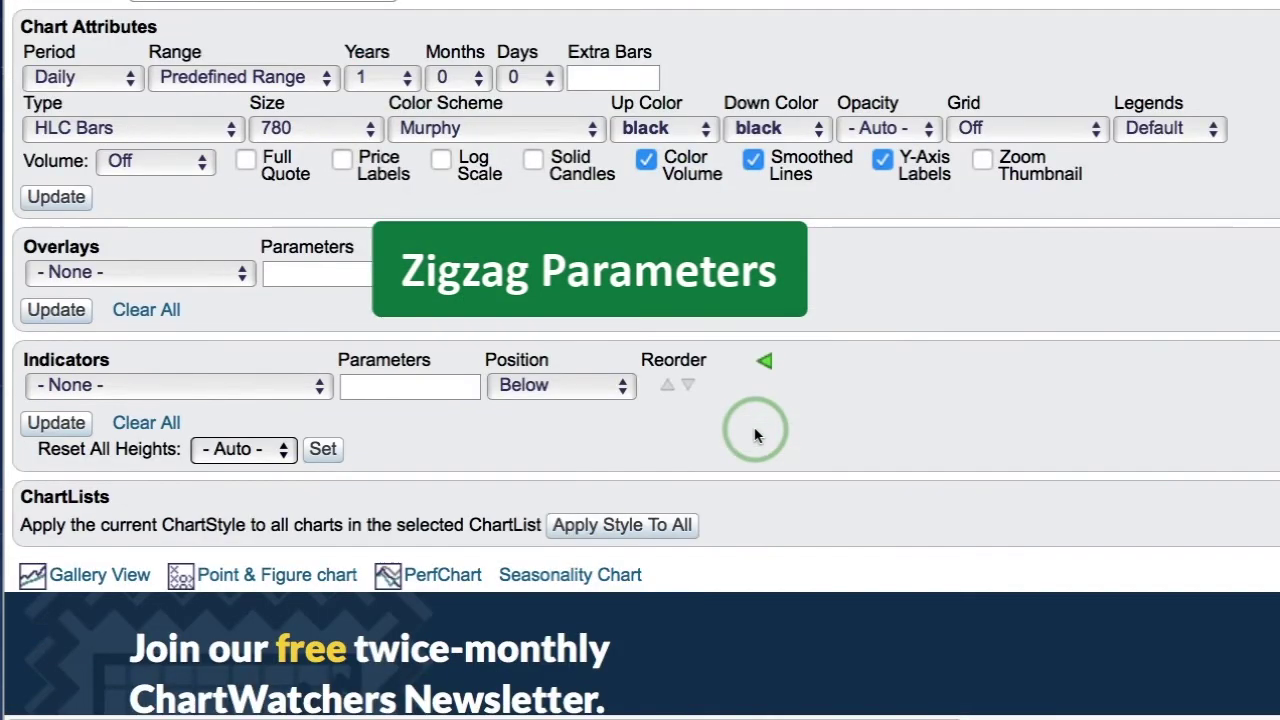
pyautogui.scroll(-2, 756, 432)
# - Add a ZigZag overlay to QQQ with blank parameters (default 5%) and redraw
pyautogui.click(136, 168)
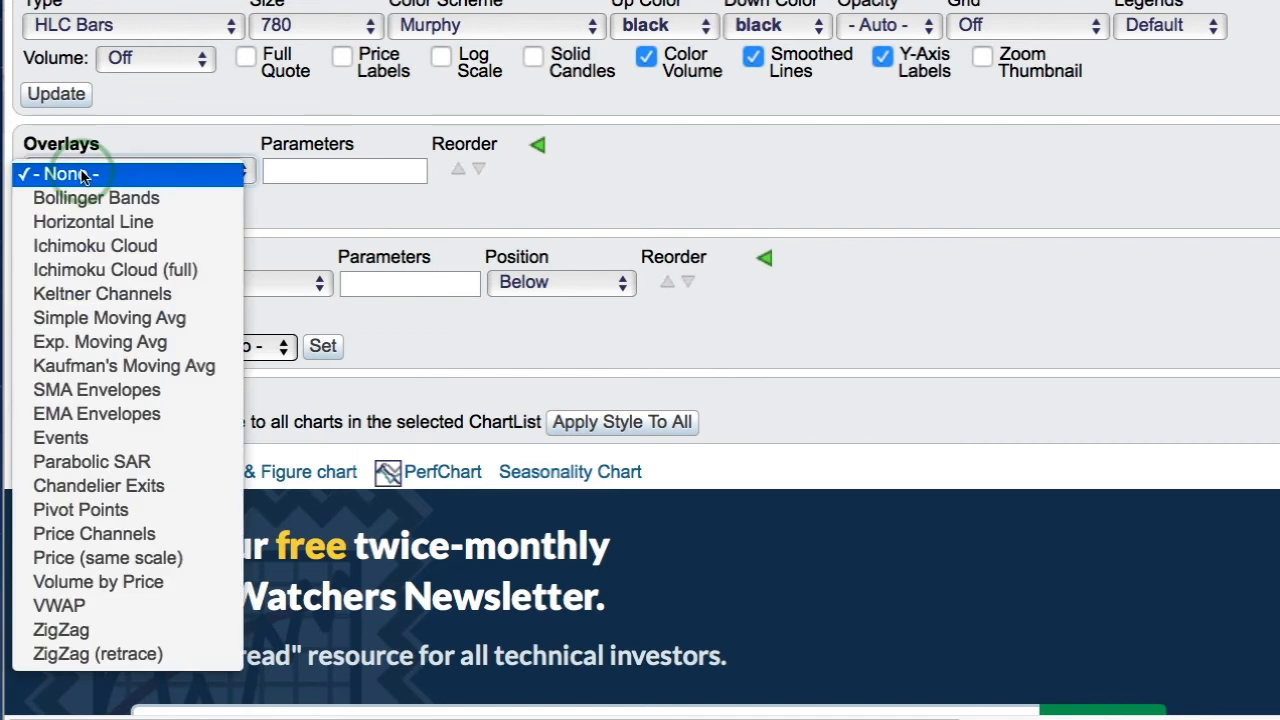
pyautogui.click(61, 629)
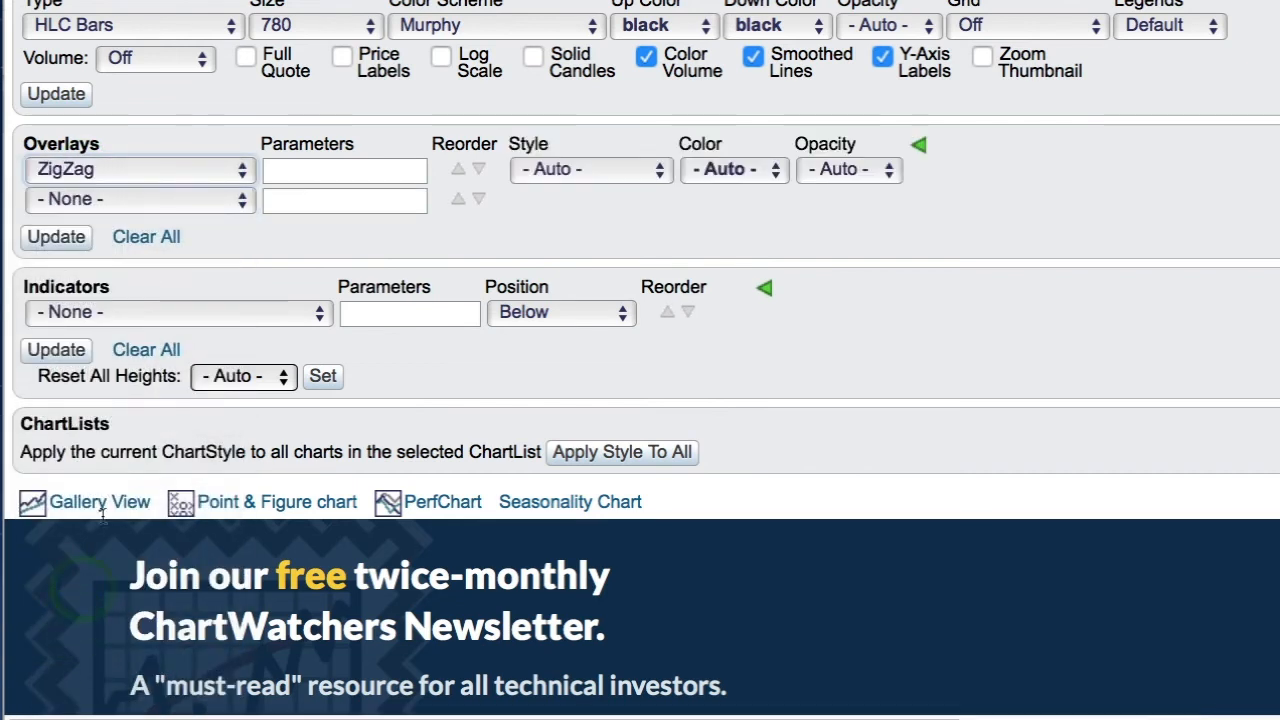
pyautogui.click(310, 172)
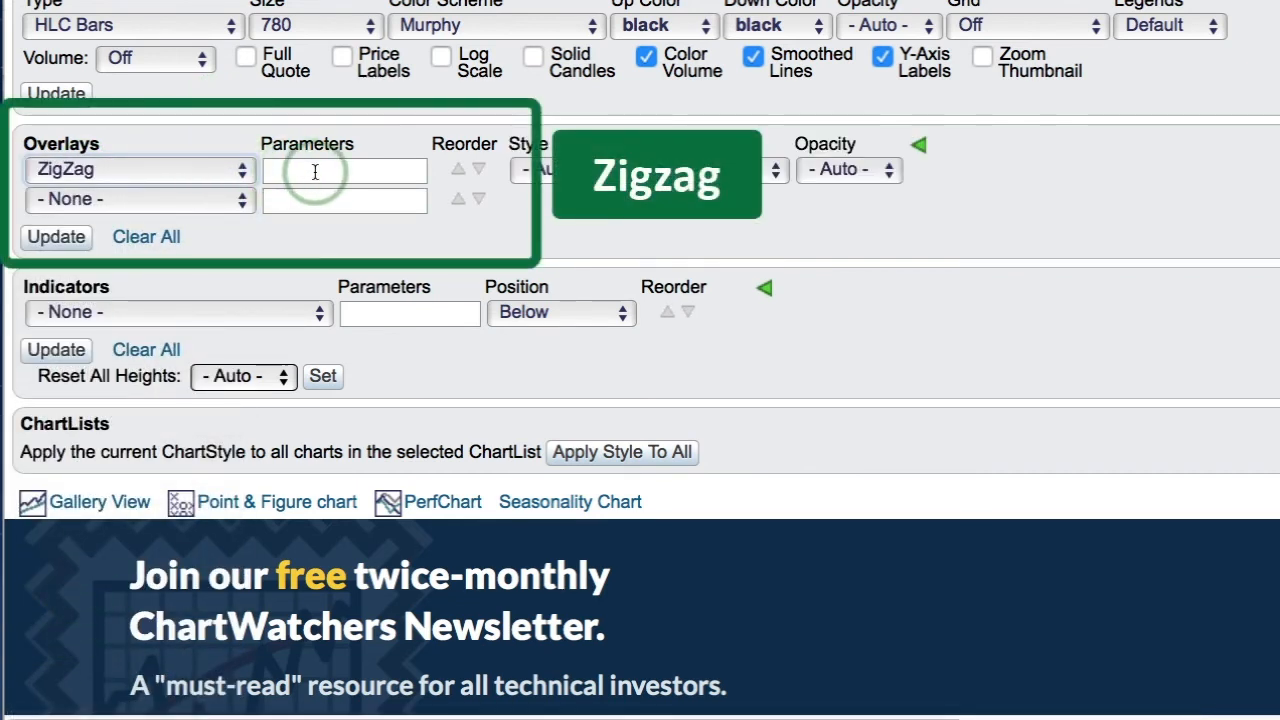
pyautogui.click(56, 236)
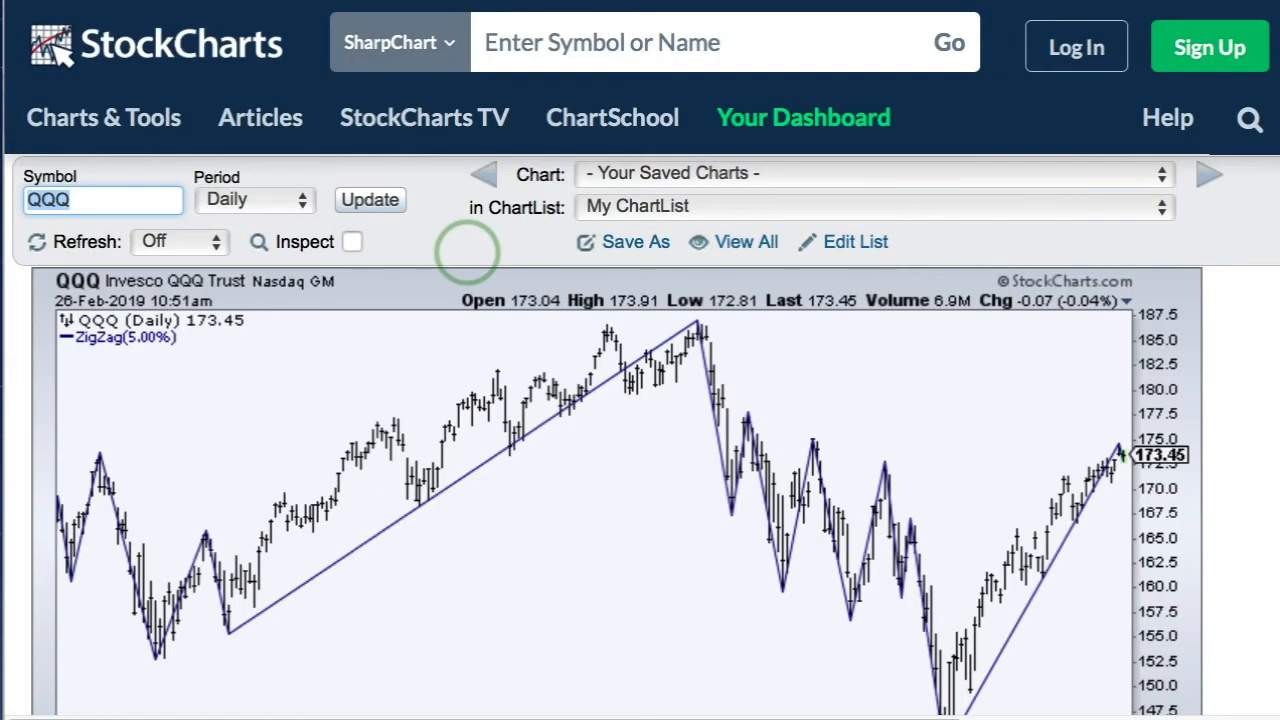
pyautogui.scroll(-3, 466, 255)
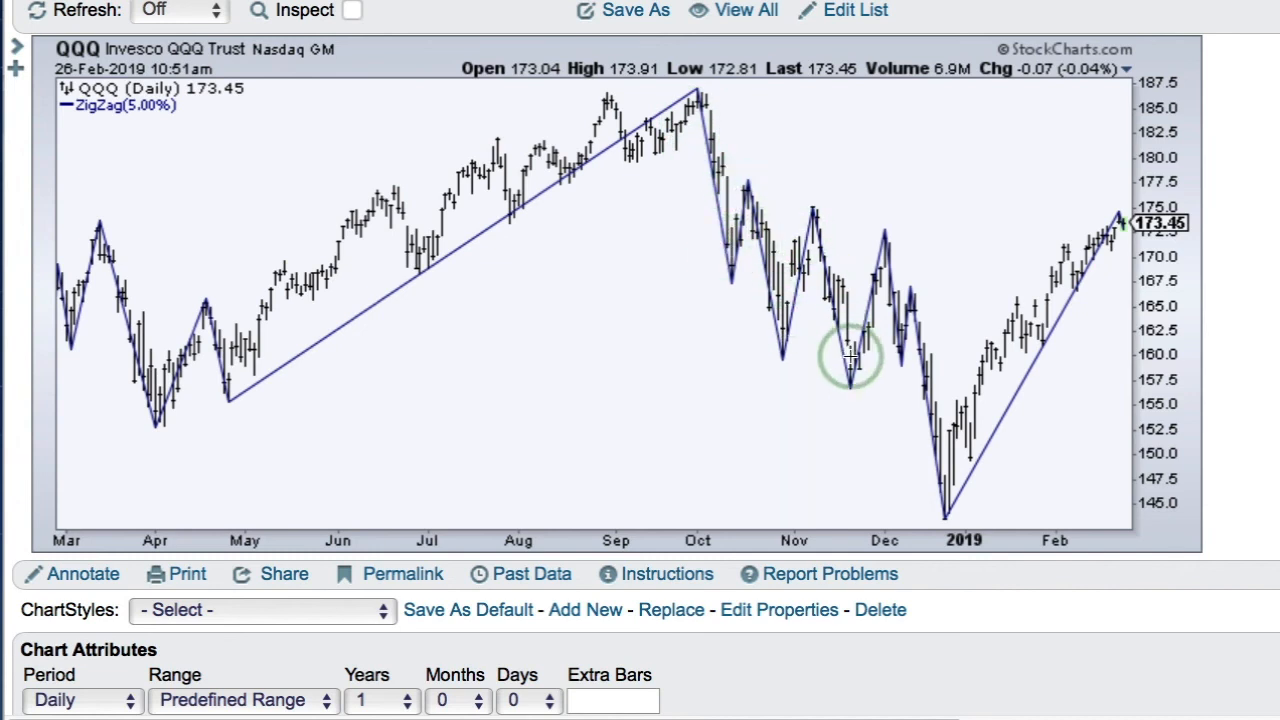
pyautogui.scroll(-5, 850, 357)
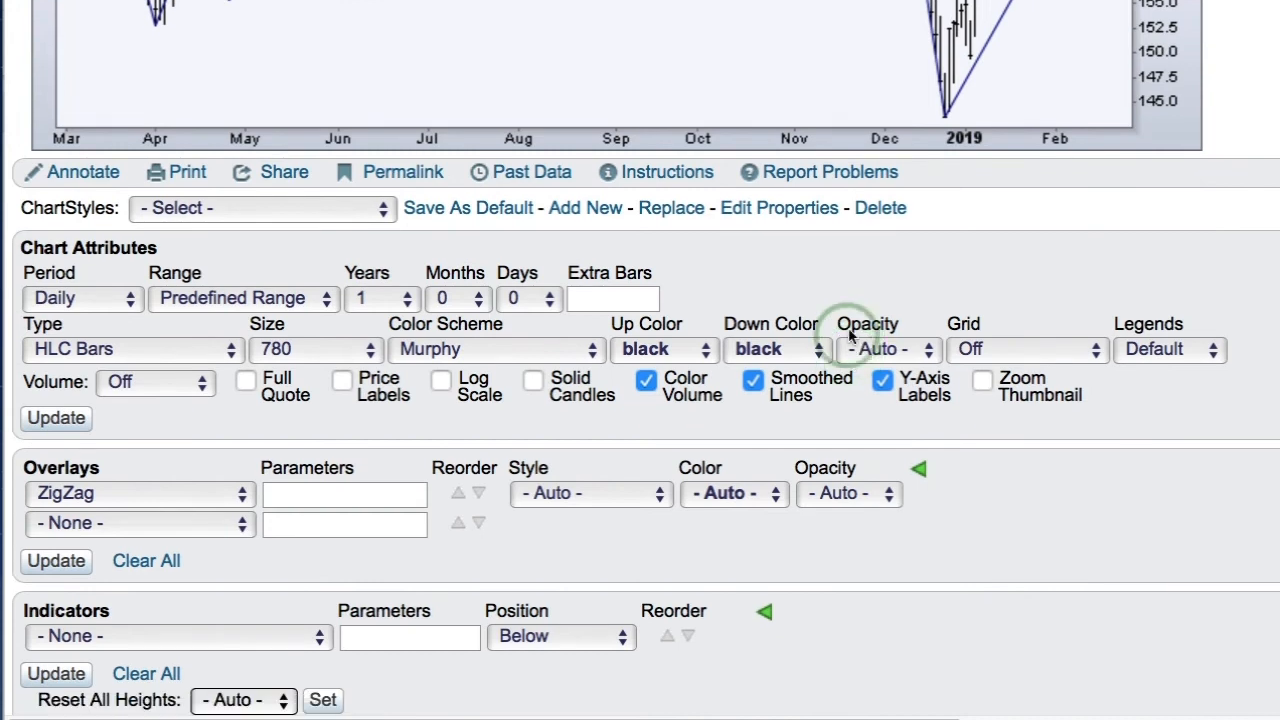
# - Set QQQ's ZigZag to 8% in pink and redraw the chart
pyautogui.click(355, 495)
pyautogui.write('8')
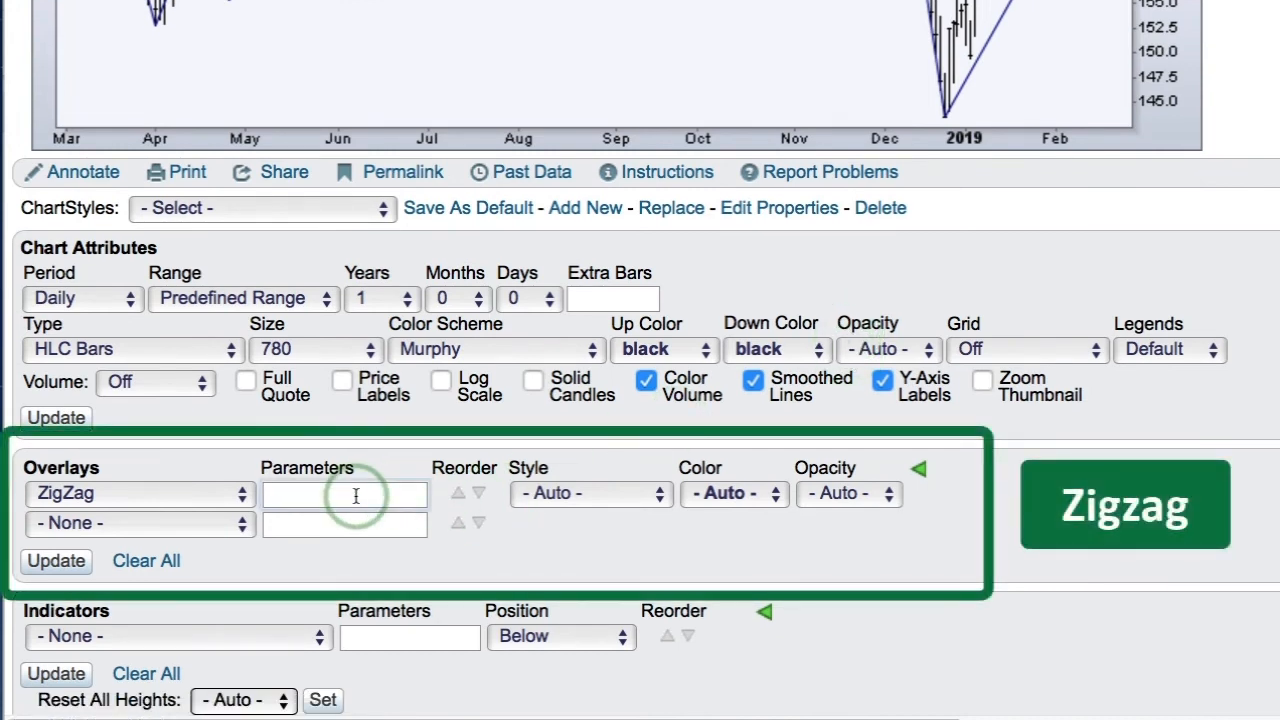
pyautogui.click(733, 493)
pyautogui.click(708, 596)
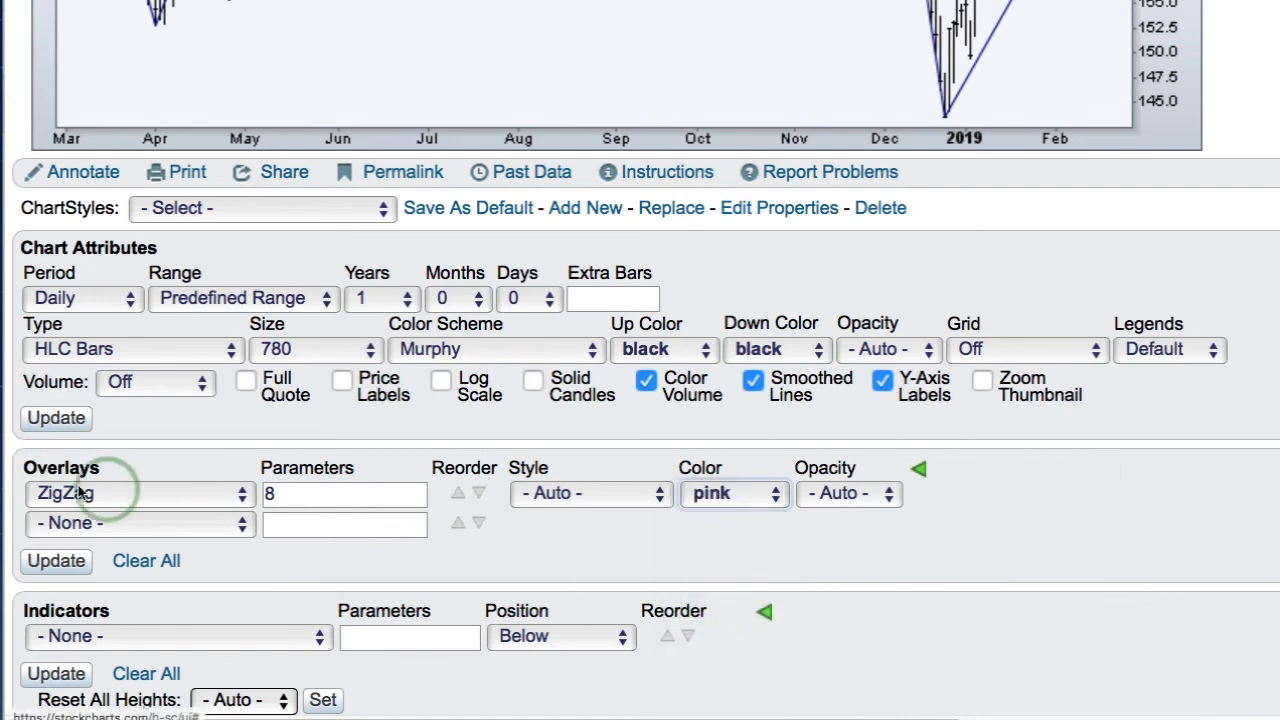
pyautogui.click(227, 420)
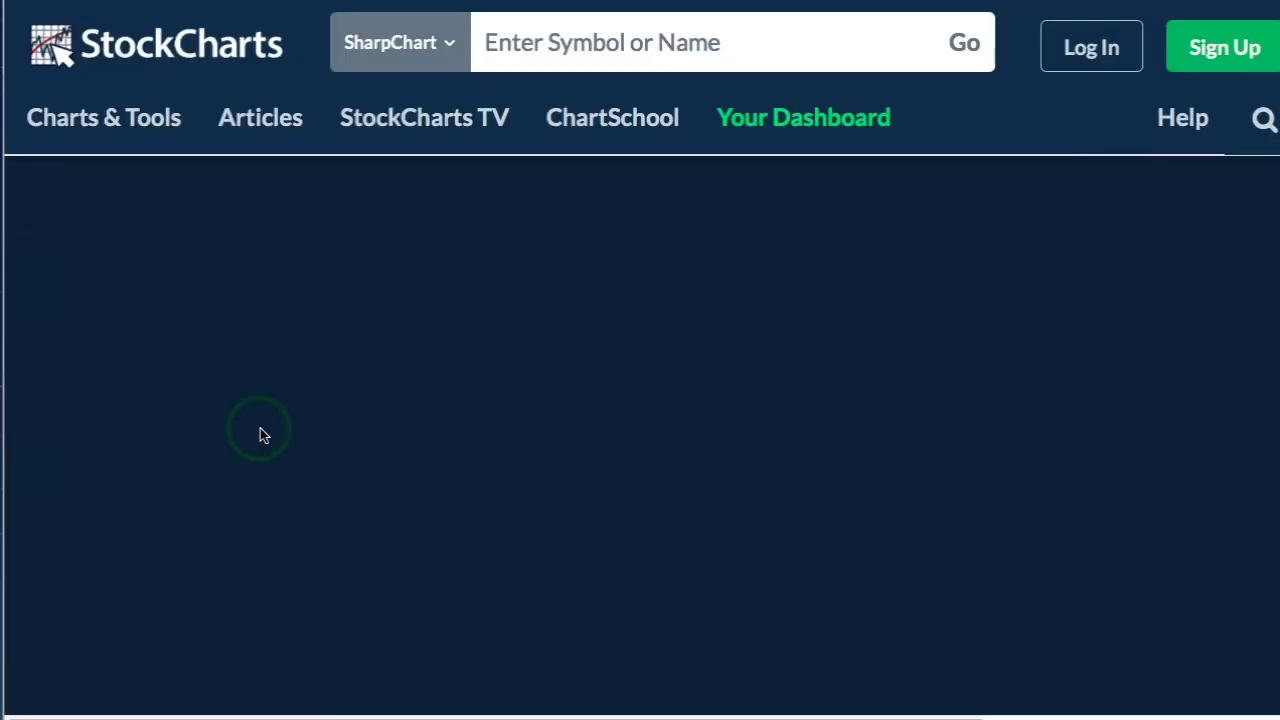
pyautogui.scroll(-3, 262, 433)
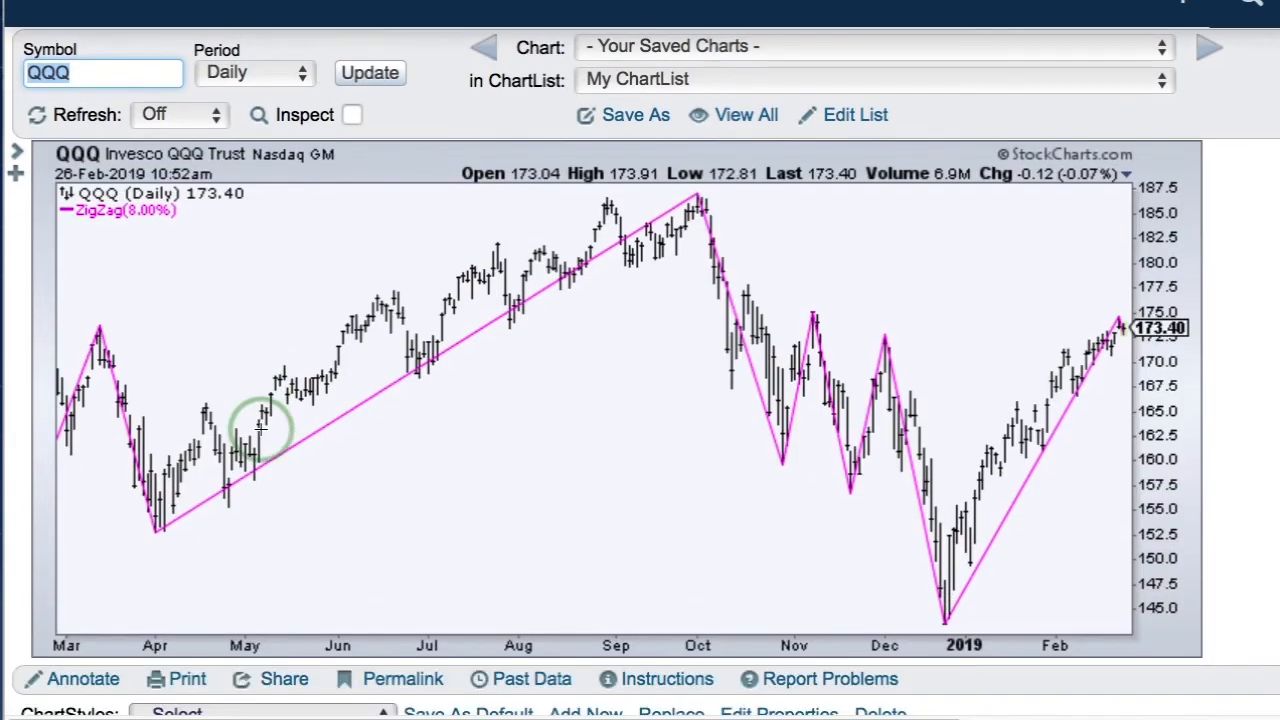